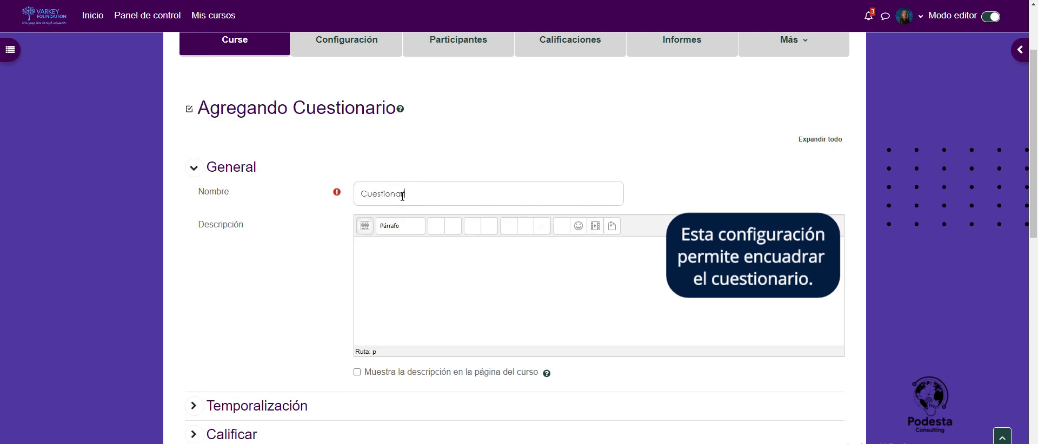
Step: Enable the quiz opening date under Temporalización and set it to 14 March 2024 at 09:00
{"action": "scroll", "coordinate": [402, 197], "scroll_direction": "down", "scroll_amount": 4}
{"action": "left_click", "coordinate": [286, 192]}
{"action": "left_click", "coordinate": [599, 216]}
{"action": "left_click", "coordinate": [518, 216]}
{"action": "left_click", "coordinate": [518, 329]}
{"action": "left_click", "coordinate": [559, 215]}
{"action": "scroll", "coordinate": [556, 324], "scroll_direction": "up", "scroll_amount": 5}
{"action": "left_click", "coordinate": [552, 233]}
Step: Enable the quiz closing date and set it to 14 March 2024 at 10:00
{"action": "left_click", "coordinate": [599, 247]}
{"action": "left_click", "coordinate": [521, 252]}
{"action": "left_click", "coordinate": [526, 371]}
{"action": "left_click", "coordinate": [553, 249]}
{"action": "scroll", "coordinate": [550, 266], "scroll_direction": "up", "scroll_amount": 5}
{"action": "left_click", "coordinate": [552, 265]}
Step: Enable a time limit of 20 minutes and check the options for when time expires
{"action": "left_click", "coordinate": [459, 281]}
{"action": "double_click", "coordinate": [369, 281]}
{"action": "type", "text": "20"}
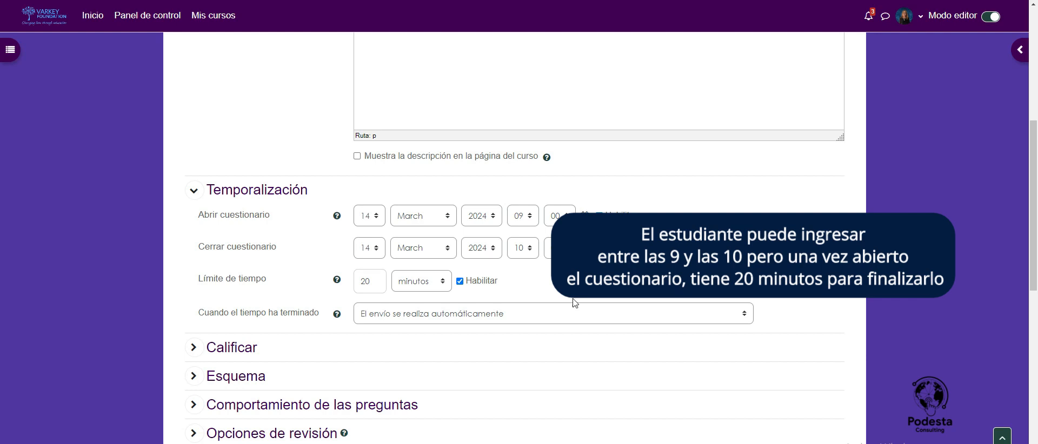
{"action": "left_click", "coordinate": [574, 305]}
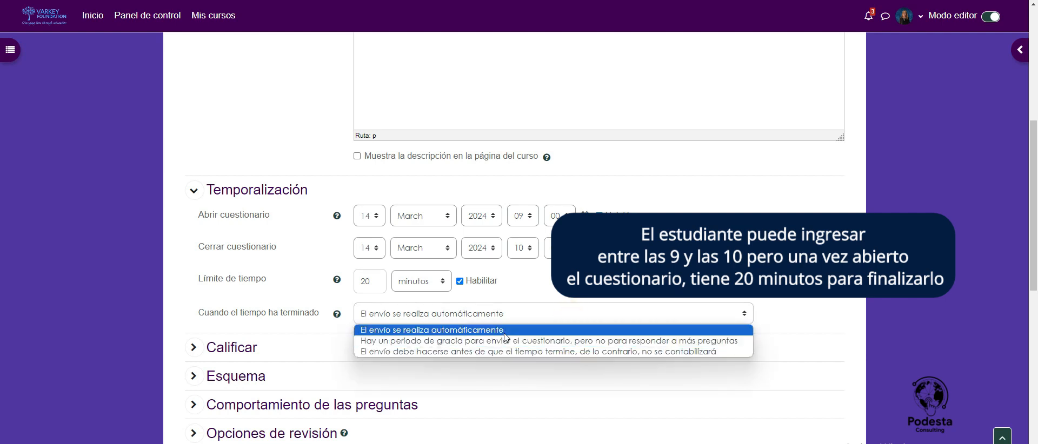
Step: Set the quiz's passing grade to 40 in the Calificar settings
{"action": "scroll", "coordinate": [505, 338], "scroll_direction": "down", "scroll_amount": 3}
{"action": "left_click", "coordinate": [232, 185]}
{"action": "left_click", "coordinate": [394, 242]}
{"action": "type", "text": "40"}
Step: Check the grading methods offered with 3 allowed attempts, and set the allowed attempts to 1
{"action": "left_click", "coordinate": [386, 274]}
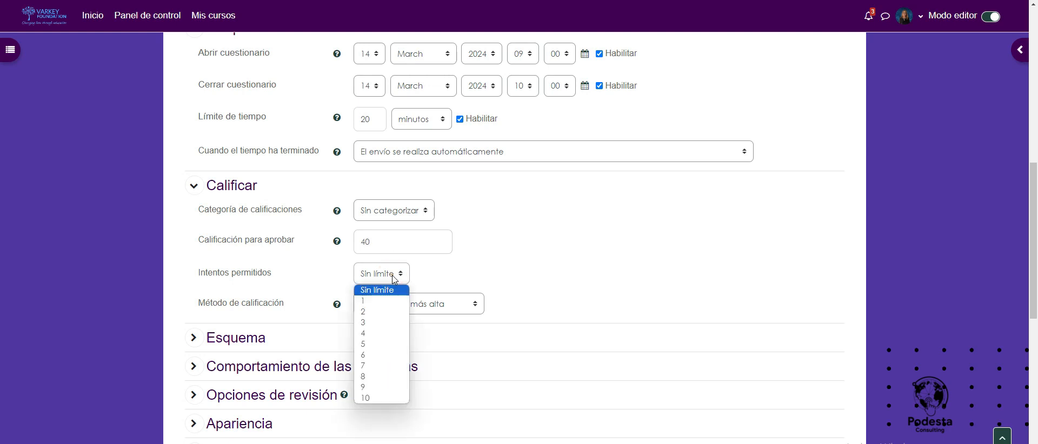
{"action": "left_click", "coordinate": [381, 322]}
{"action": "left_click", "coordinate": [402, 306]}
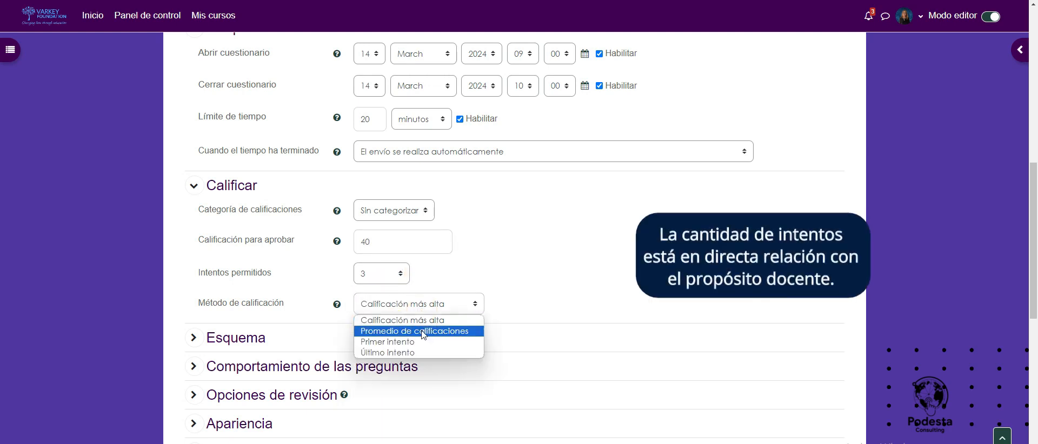
{"action": "left_click", "coordinate": [471, 280]}
{"action": "left_click", "coordinate": [388, 270]}
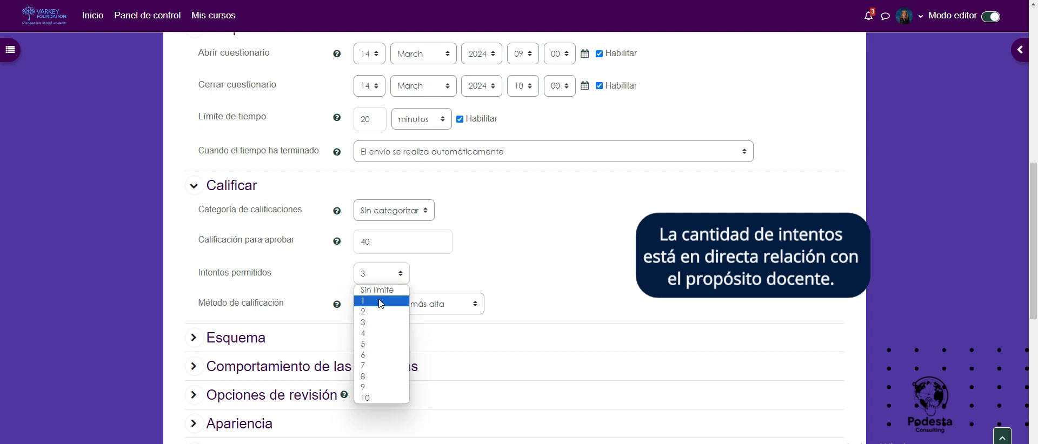
{"action": "left_click", "coordinate": [381, 301]}
Step: Set the quiz layout to a new page every 2 questions with Secuencial navigation
{"action": "scroll", "coordinate": [254, 315], "scroll_direction": "down", "scroll_amount": 2}
{"action": "left_click", "coordinate": [259, 199]}
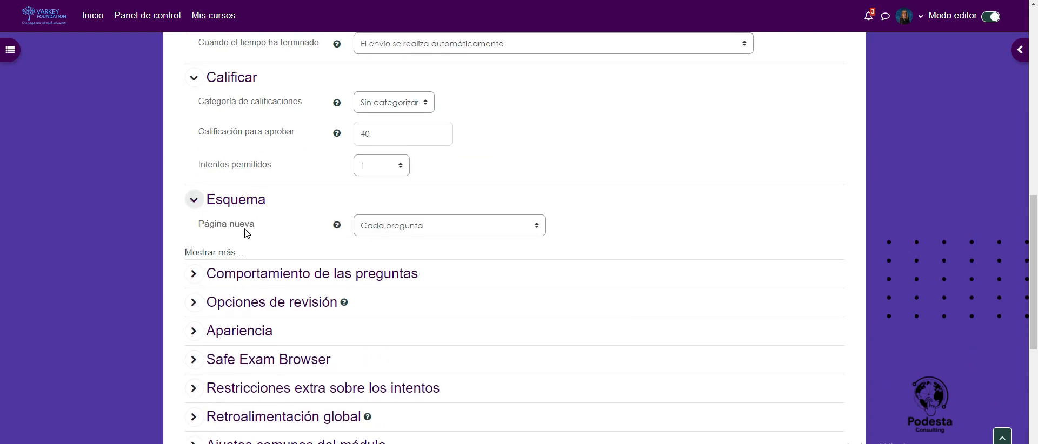
{"action": "left_click", "coordinate": [221, 252]}
{"action": "left_click", "coordinate": [394, 226]}
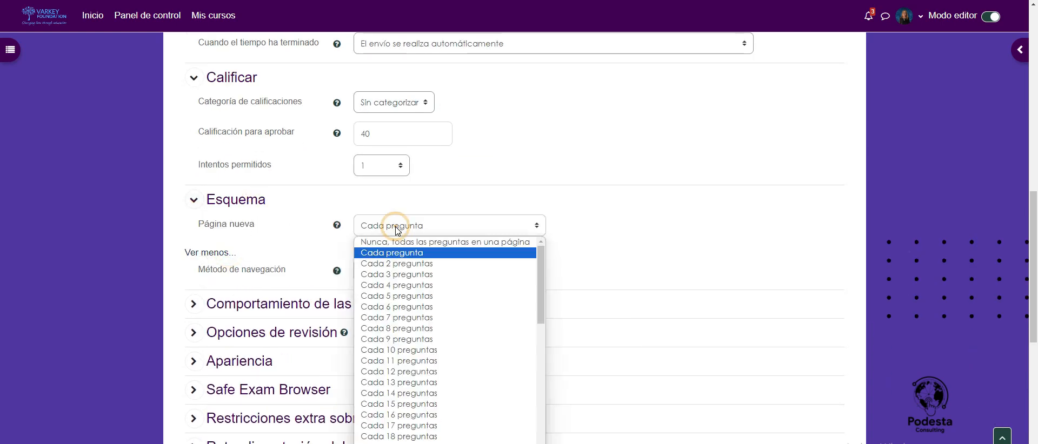
{"action": "left_click", "coordinate": [408, 264]}
{"action": "left_click", "coordinate": [411, 270]}
{"action": "left_click", "coordinate": [400, 292]}
Step: Review the question behaviour options and the additional settings under Comportamiento de las preguntas
{"action": "scroll", "coordinate": [464, 284], "scroll_direction": "down", "scroll_amount": 3}
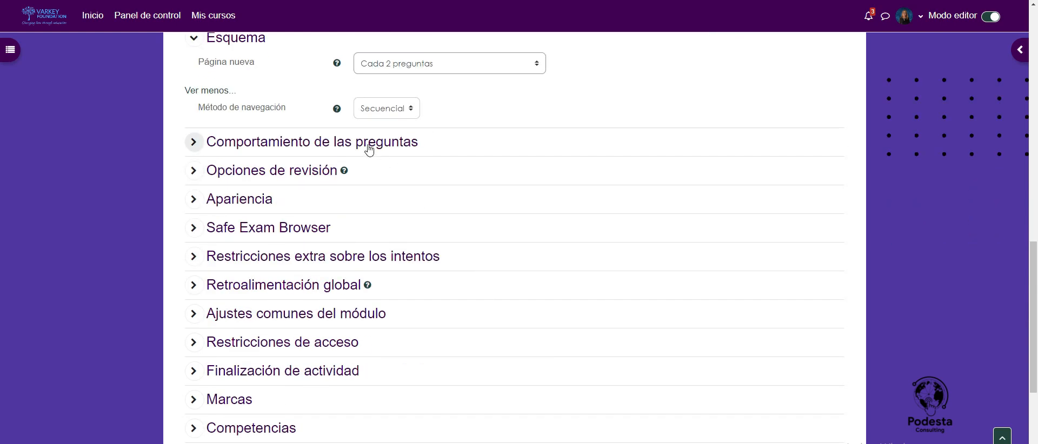
{"action": "left_click", "coordinate": [370, 149]}
{"action": "left_click", "coordinate": [371, 200]}
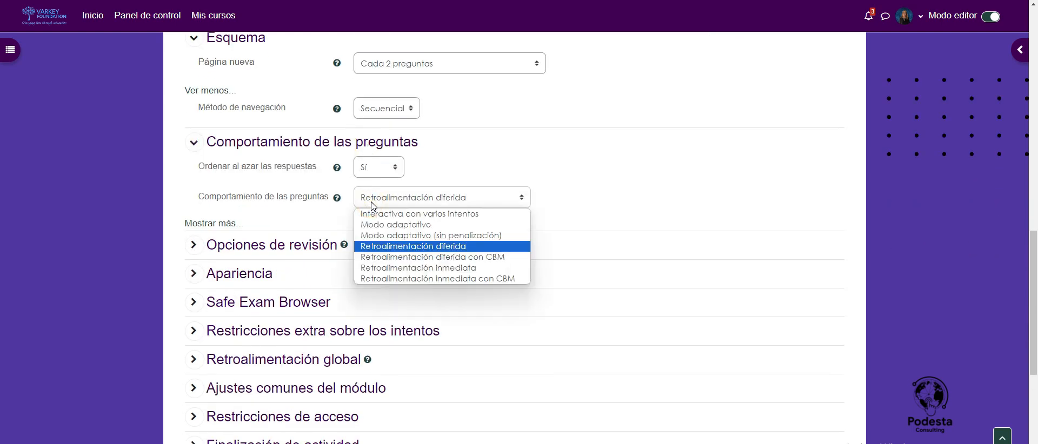
{"action": "left_click", "coordinate": [229, 224]}
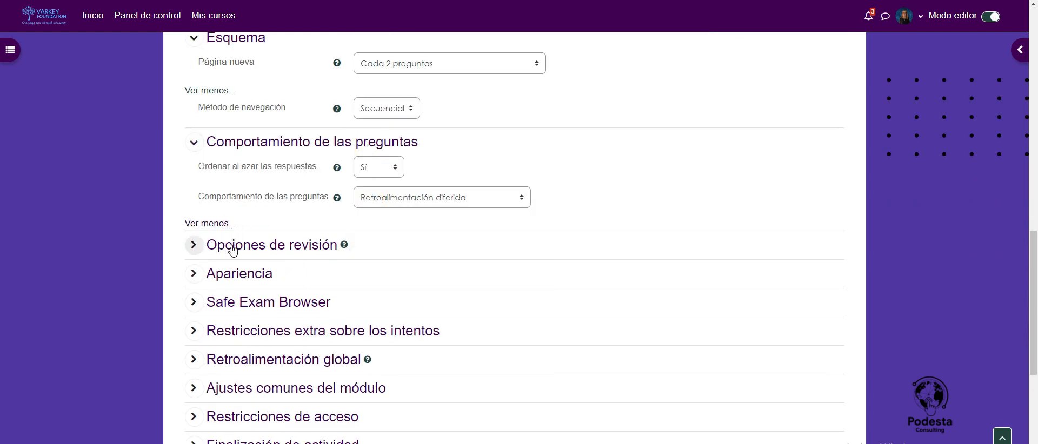
Step: In the review options, disable El intento, Puntos and Retroalimentación global for immediately after each attempt and while the quiz is open
{"action": "left_click", "coordinate": [232, 248]}
{"action": "scroll", "coordinate": [437, 272], "scroll_direction": "down", "scroll_amount": 3}
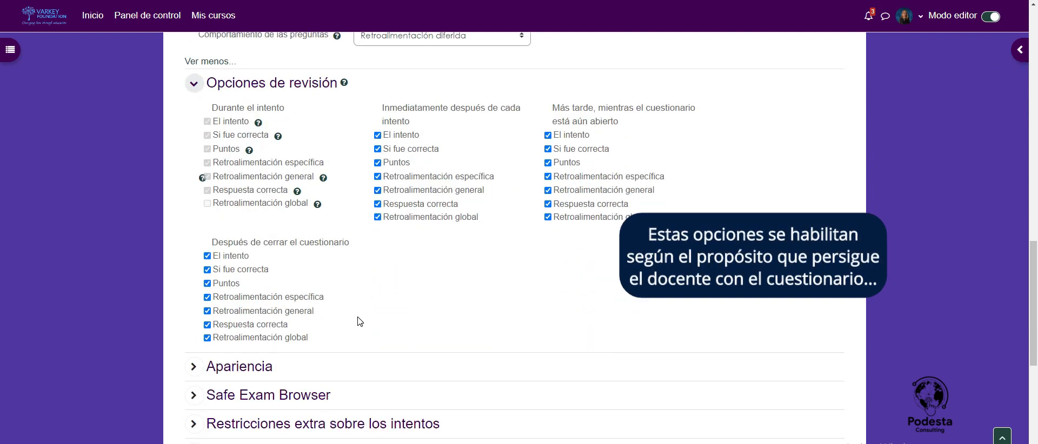
{"action": "left_click", "coordinate": [402, 136]}
{"action": "left_click", "coordinate": [401, 164]}
{"action": "left_click", "coordinate": [408, 217]}
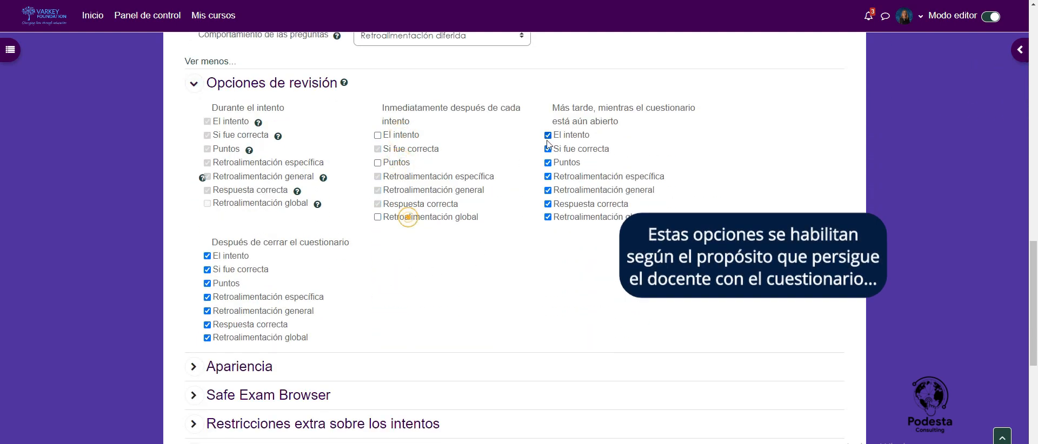
{"action": "left_click", "coordinate": [566, 135]}
{"action": "left_click", "coordinate": [567, 163]}
{"action": "left_click", "coordinate": [568, 218]}
Step: Re-enable El intento, Puntos and Retroalimentación global for both review periods
{"action": "left_click", "coordinate": [377, 135]}
{"action": "left_click", "coordinate": [377, 163]}
{"action": "left_click", "coordinate": [377, 217]}
{"action": "left_click", "coordinate": [547, 135]}
{"action": "left_click", "coordinate": [548, 162]}
{"action": "left_click", "coordinate": [547, 218]}
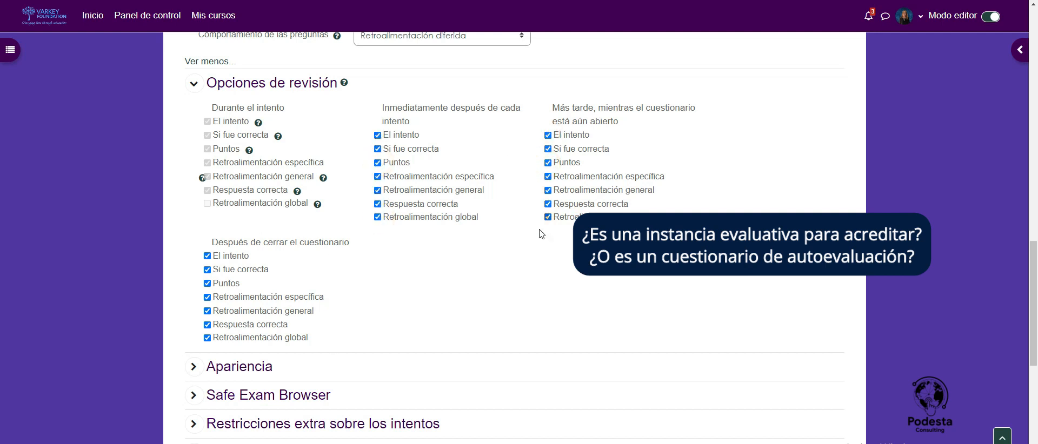
Step: Examine the Apariencia settings and the grade limits and comments under Retroalimentación global
{"action": "scroll", "coordinate": [440, 283], "scroll_direction": "down", "scroll_amount": 4}
{"action": "left_click", "coordinate": [231, 149]}
{"action": "left_click", "coordinate": [417, 182]}
{"action": "left_click", "coordinate": [512, 184]}
{"action": "scroll", "coordinate": [542, 175], "scroll_direction": "down", "scroll_amount": 3}
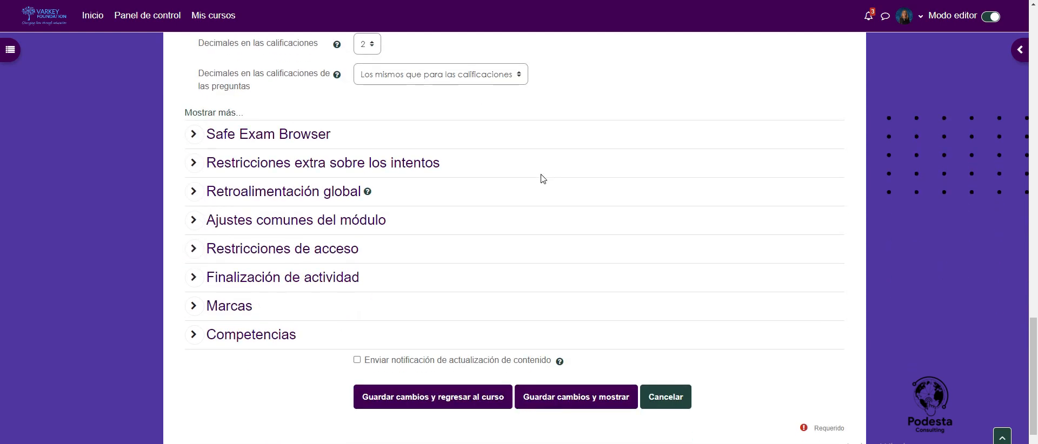
{"action": "left_click", "coordinate": [302, 191]}
{"action": "scroll", "coordinate": [299, 194], "scroll_direction": "down", "scroll_amount": 2}
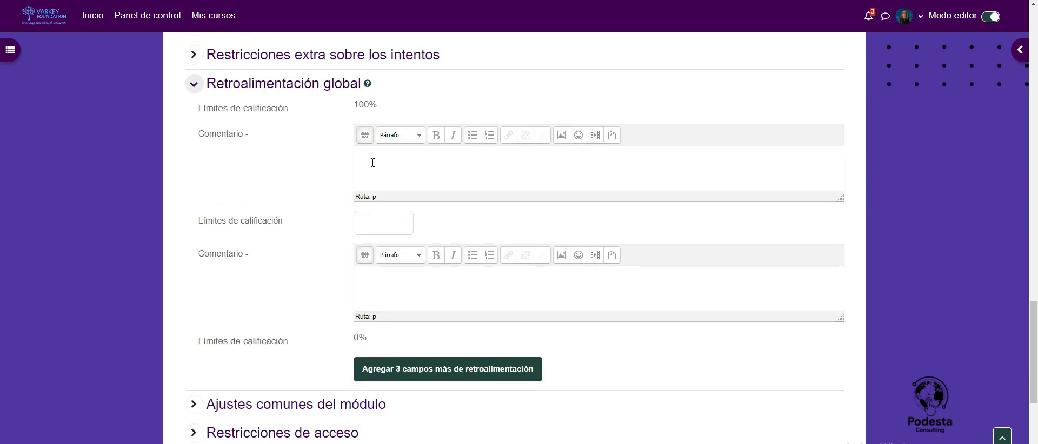
{"action": "scroll", "coordinate": [372, 163], "scroll_direction": "down", "scroll_amount": 2}
Step: Set completion tracking to mark the activity complete when conditions are met, requiring a grade and a passing grade
{"action": "left_click", "coordinate": [290, 357]}
{"action": "scroll", "coordinate": [435, 227], "scroll_direction": "down", "scroll_amount": 3}
{"action": "left_click", "coordinate": [435, 227]}
{"action": "left_click", "coordinate": [422, 254]}
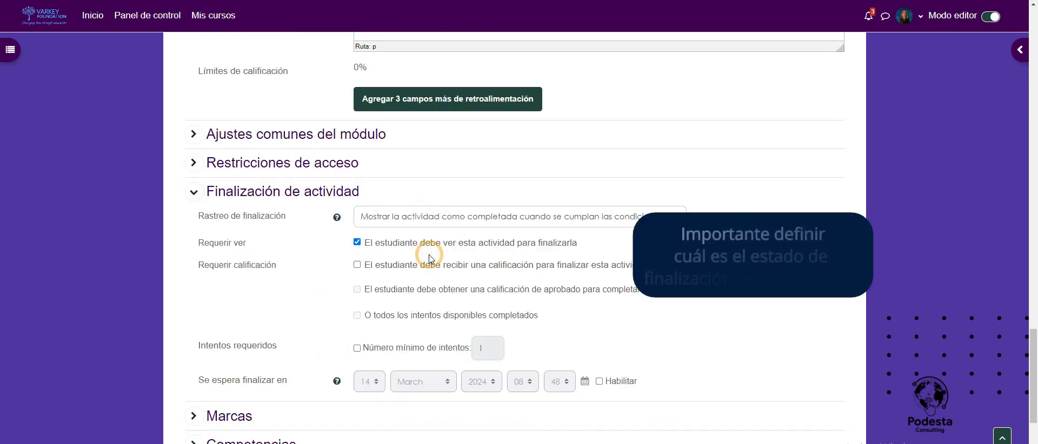
{"action": "left_click", "coordinate": [357, 265]}
{"action": "left_click", "coordinate": [357, 289]}
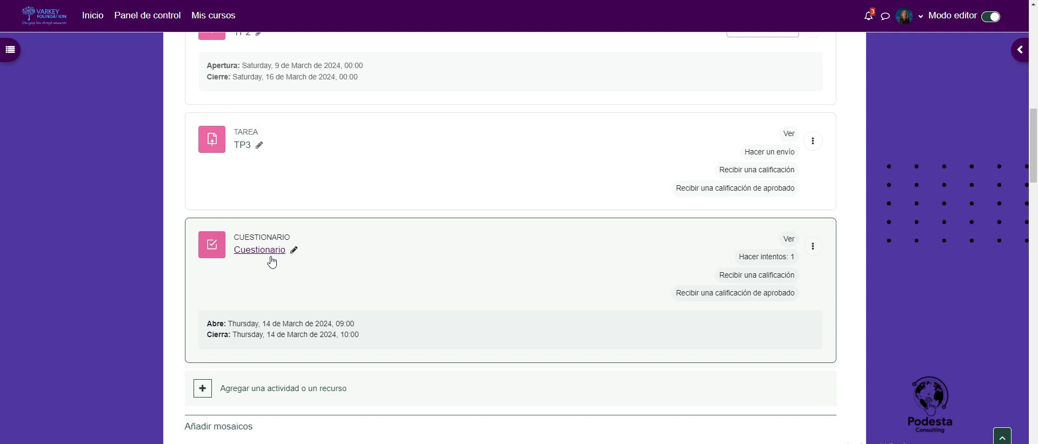
Step: Open the saved quiz from the course page and go to its question editing page
{"action": "left_click", "coordinate": [269, 250]}
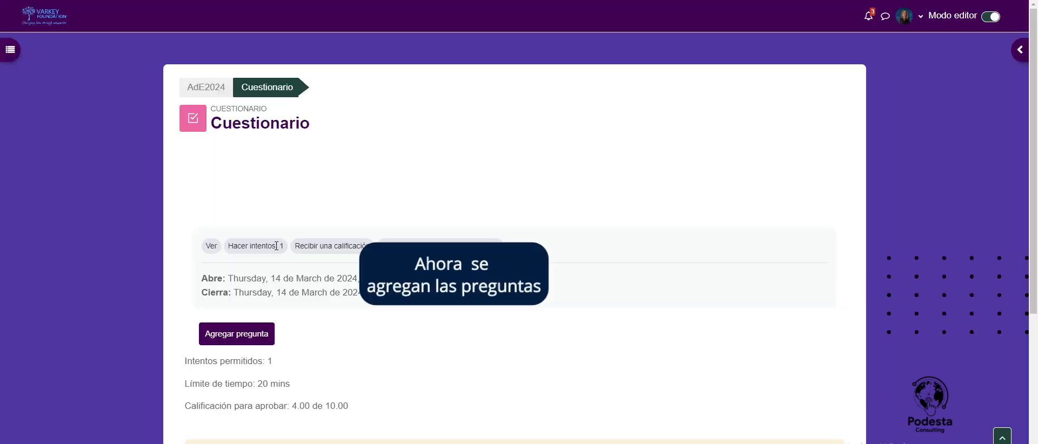
{"action": "scroll", "coordinate": [265, 271], "scroll_direction": "down", "scroll_amount": 1}
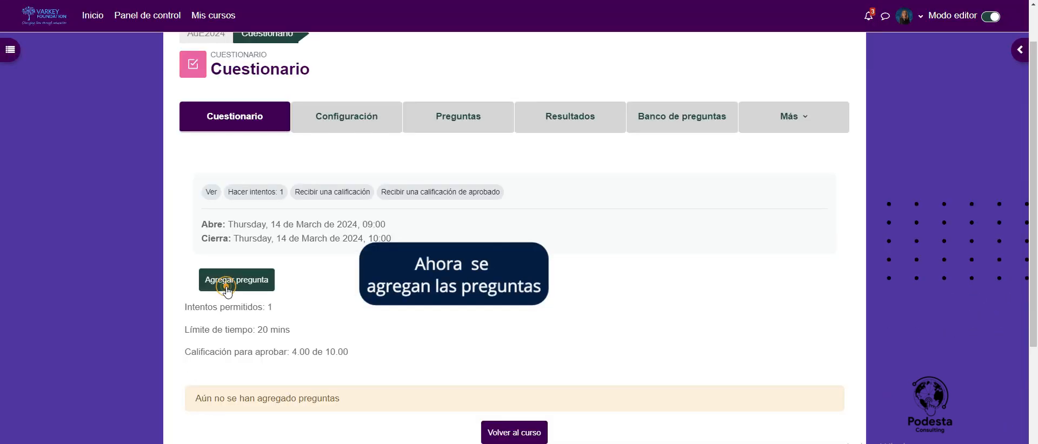
{"action": "left_click", "coordinate": [226, 282]}
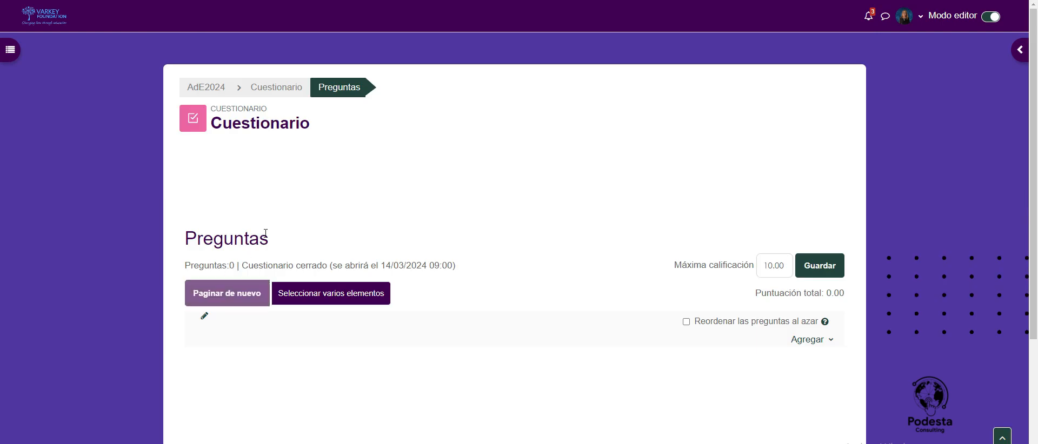
Step: Add a new question of type Opción múltiple to the quiz
{"action": "scroll", "coordinate": [363, 194], "scroll_direction": "down", "scroll_amount": 2}
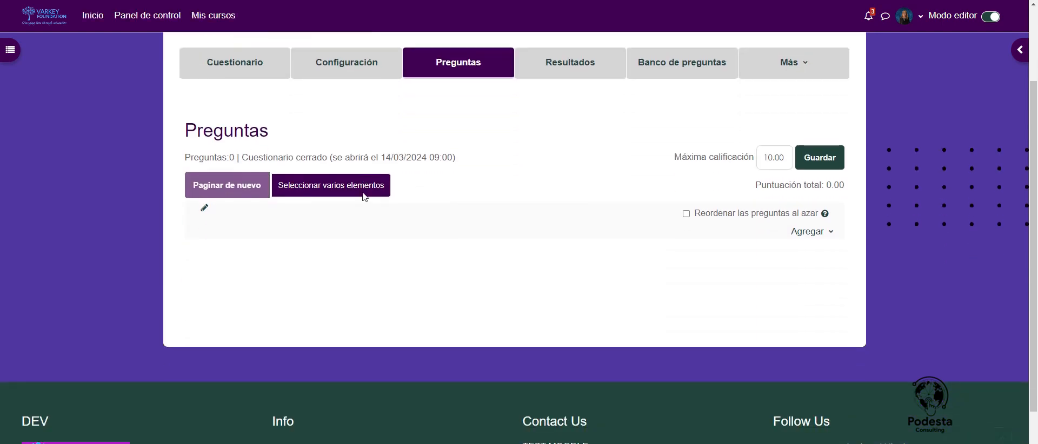
{"action": "left_click", "coordinate": [807, 232]}
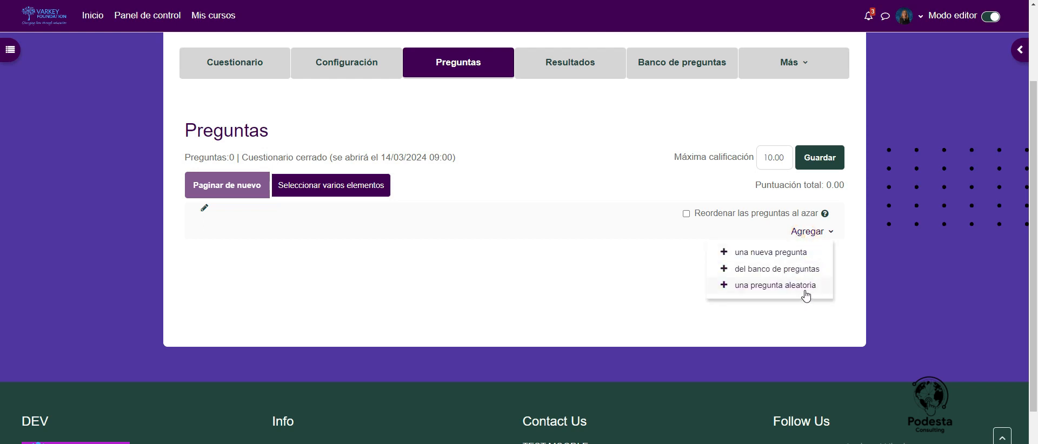
{"action": "left_click", "coordinate": [786, 254]}
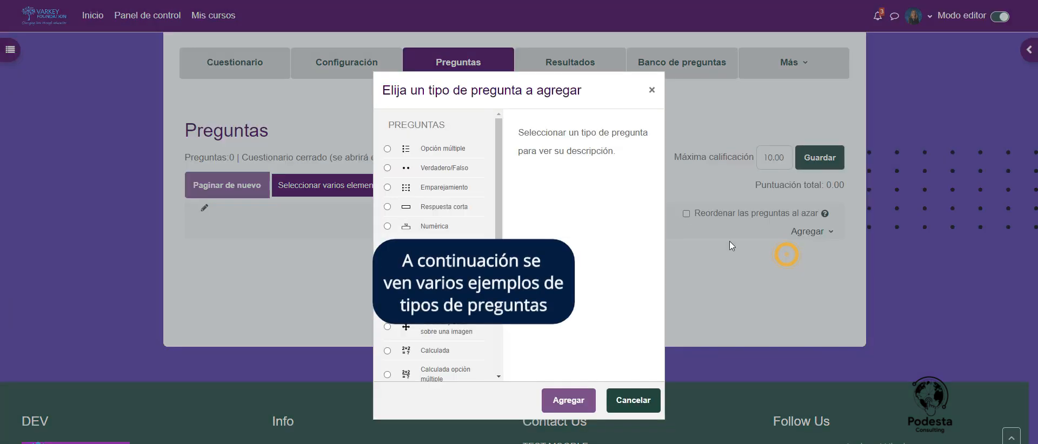
{"action": "left_click", "coordinate": [438, 151]}
{"action": "left_click", "coordinate": [573, 401]}
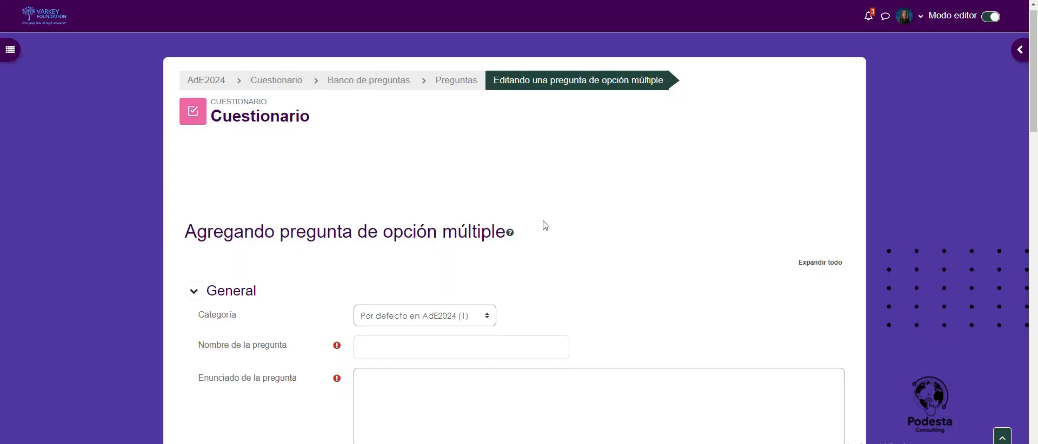
Step: Name the multiple-choice question "Tema 1" and write its statement beginning "¿En qué país se desarrolla principalmente la"
{"action": "scroll", "coordinate": [545, 226], "scroll_direction": "down", "scroll_amount": 4}
{"action": "left_click", "coordinate": [426, 138]}
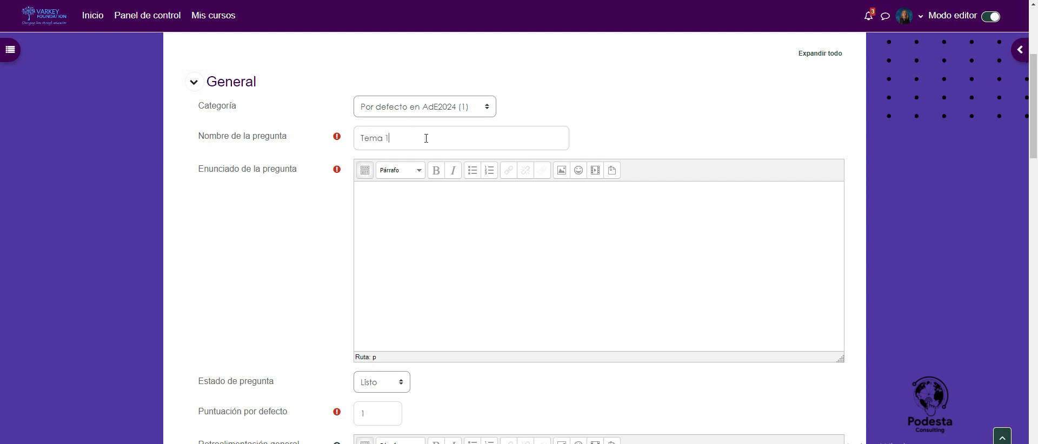
{"action": "left_click", "coordinate": [401, 210]}
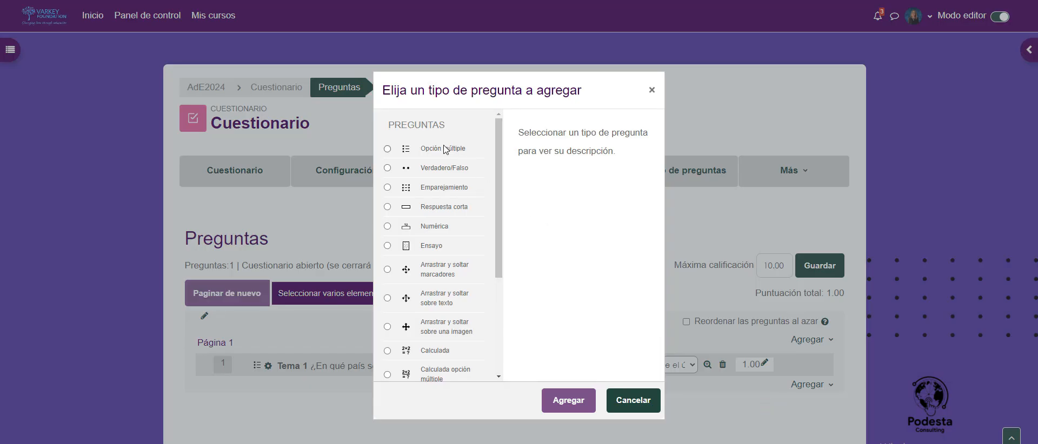
Step: Add a Numérica question named "Tema 1" with the statement "¿Cuántos días están atrapados en la montaña?"
{"action": "left_click", "coordinate": [429, 226]}
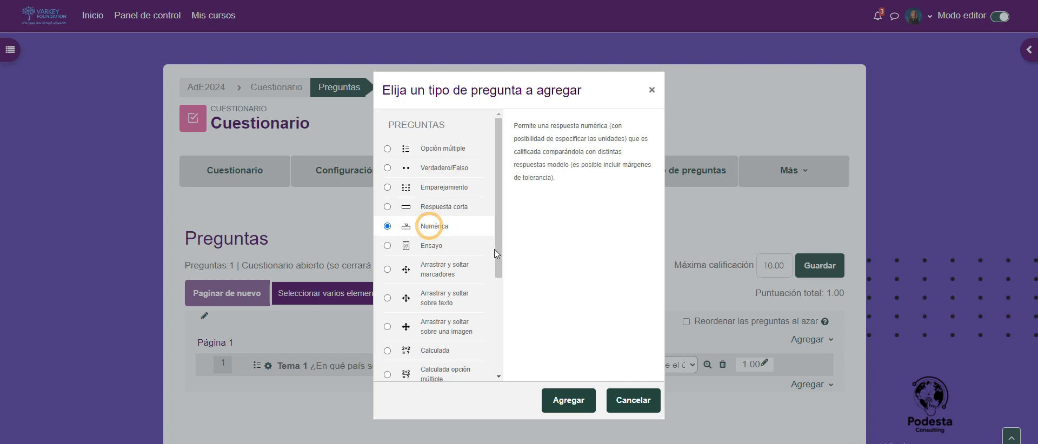
{"action": "left_click", "coordinate": [566, 405]}
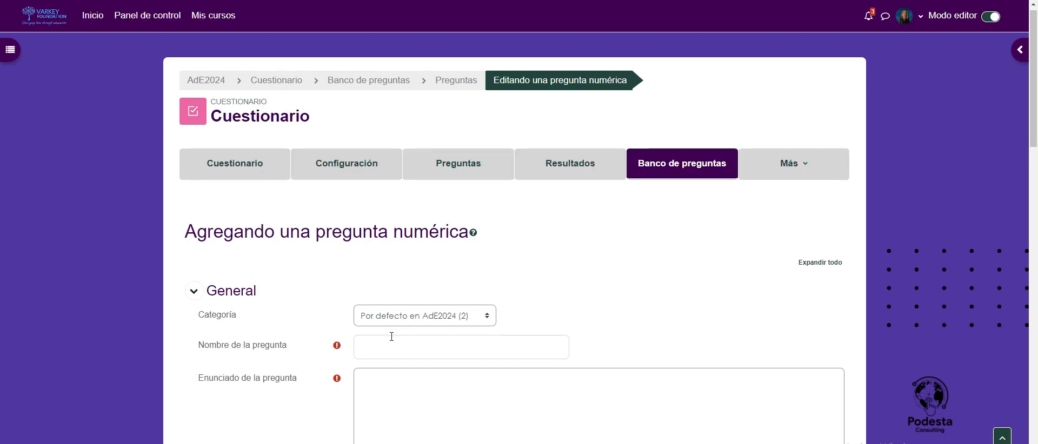
{"action": "scroll", "coordinate": [414, 320], "scroll_direction": "down", "scroll_amount": 4}
{"action": "left_click", "coordinate": [395, 140]}
{"action": "type", "text": "T"}
{"action": "left_click", "coordinate": [376, 202]}
{"action": "type", "text": "¿Cuántos días están atrapad"}
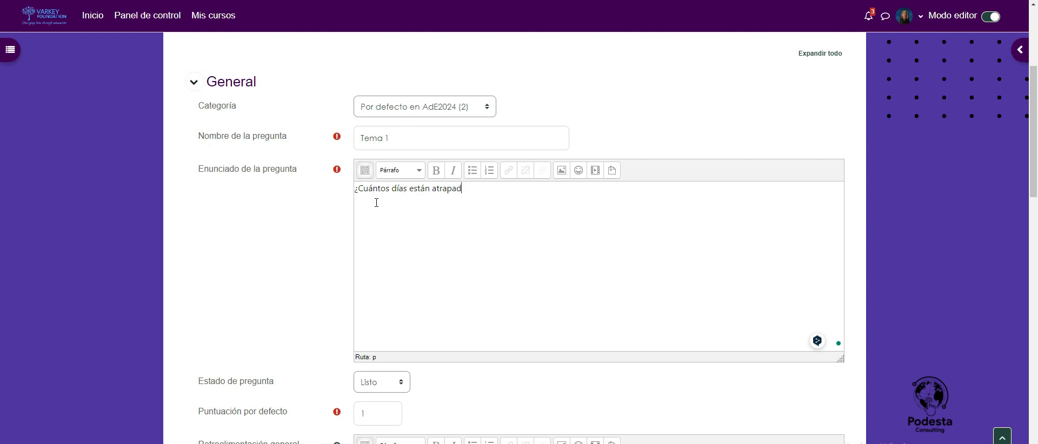
{"action": "type", "text": "os en la montaña?"}
Step: Enter 72 as the numerical question's first answer and assign its grade
{"action": "scroll", "coordinate": [399, 219], "scroll_direction": "down", "scroll_amount": 10}
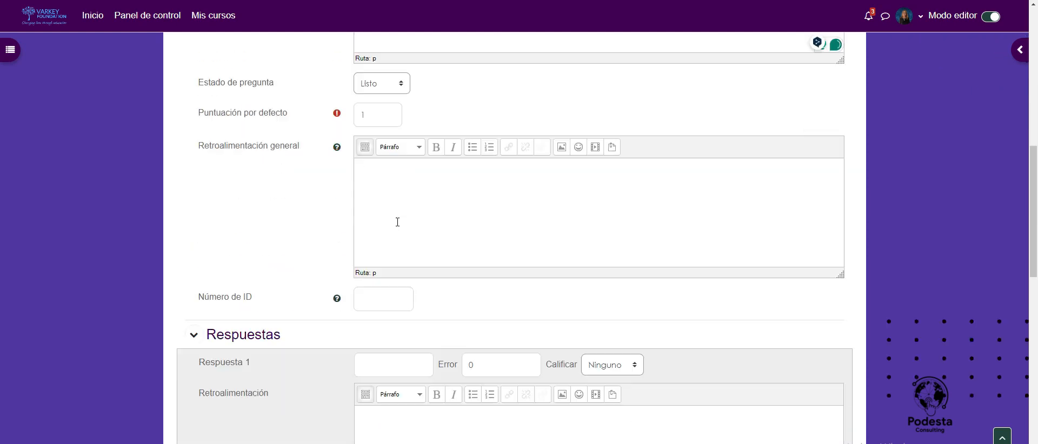
{"action": "left_click", "coordinate": [402, 175]}
{"action": "type", "text": "72"}
{"action": "left_click", "coordinate": [630, 178]}
{"action": "left_click", "coordinate": [613, 204]}
Step: Enter 70 and 68 as the second and third answers with no grade, and save the numerical question
{"action": "left_click", "coordinate": [378, 316]}
{"action": "type", "text": "70"}
{"action": "scroll", "coordinate": [378, 302], "scroll_direction": "down", "scroll_amount": 3}
{"action": "left_click", "coordinate": [381, 284]}
{"action": "type", "text": "6"}
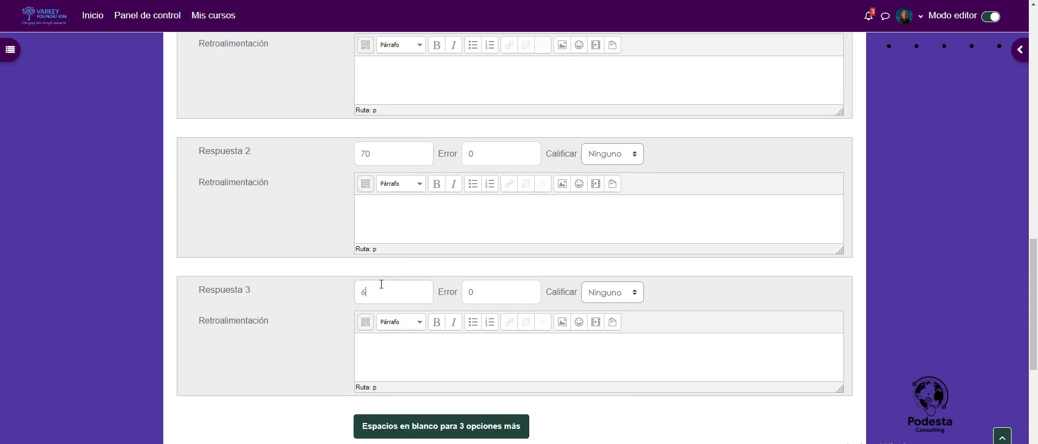
{"action": "type", "text": "8"}
{"action": "scroll", "coordinate": [381, 284], "scroll_direction": "down", "scroll_amount": 4}
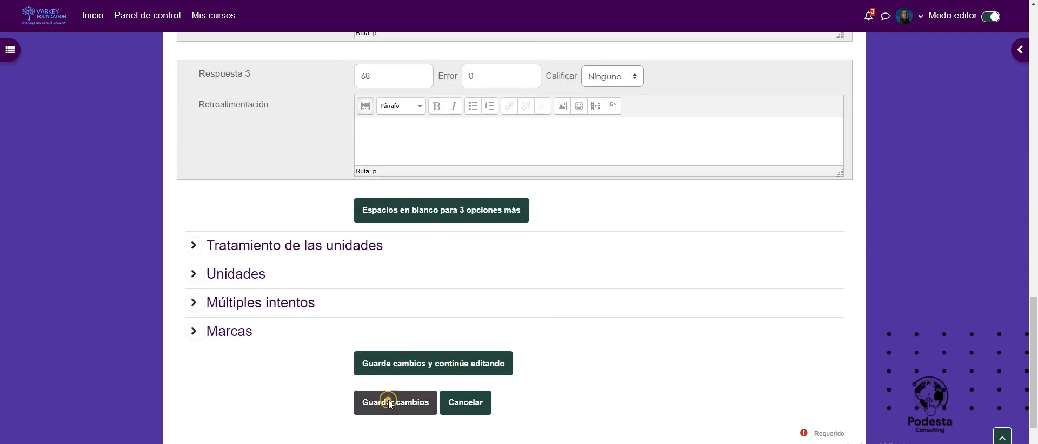
{"action": "left_click", "coordinate": [387, 391]}
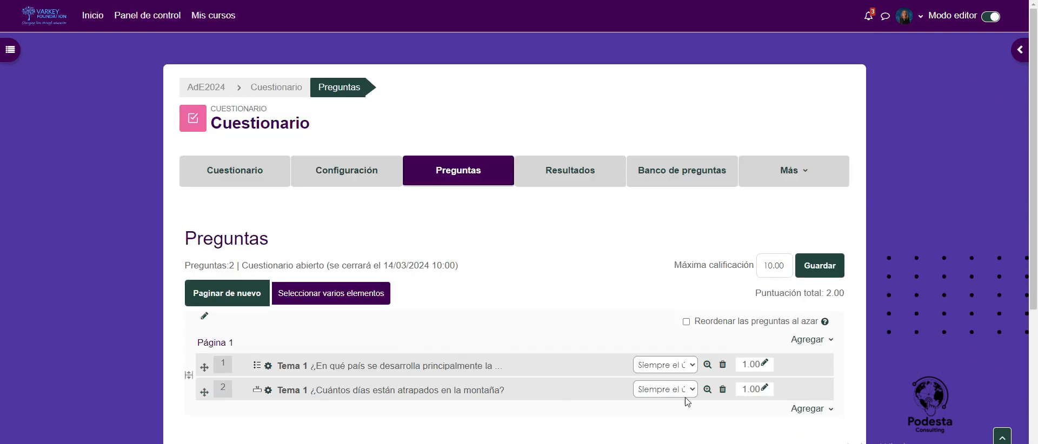
Step: Preview the numerical question about the days trapped on the mountain
{"action": "left_click", "coordinate": [708, 389]}
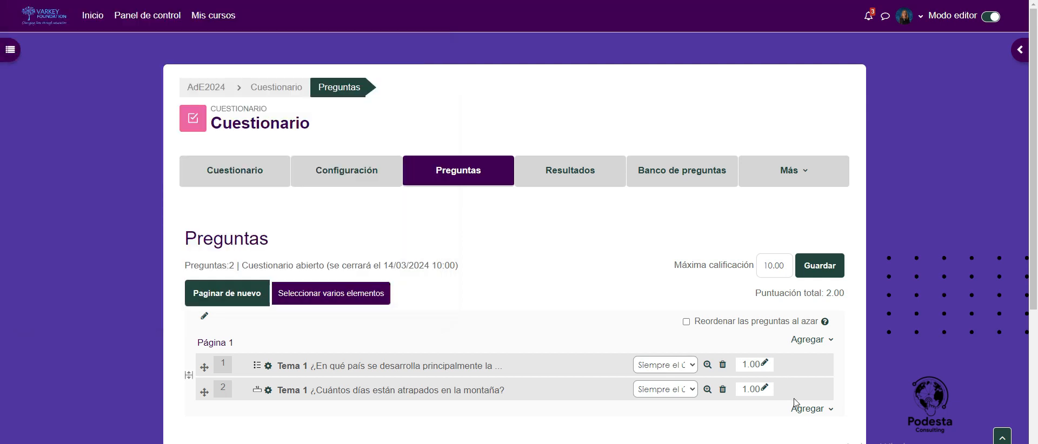
Step: Add an Emparejamiento question named "Tema 1" asking to match each actor with their character in the film "La sociedad de la nieve"
{"action": "left_click", "coordinate": [810, 409]}
{"action": "left_click", "coordinate": [785, 428]}
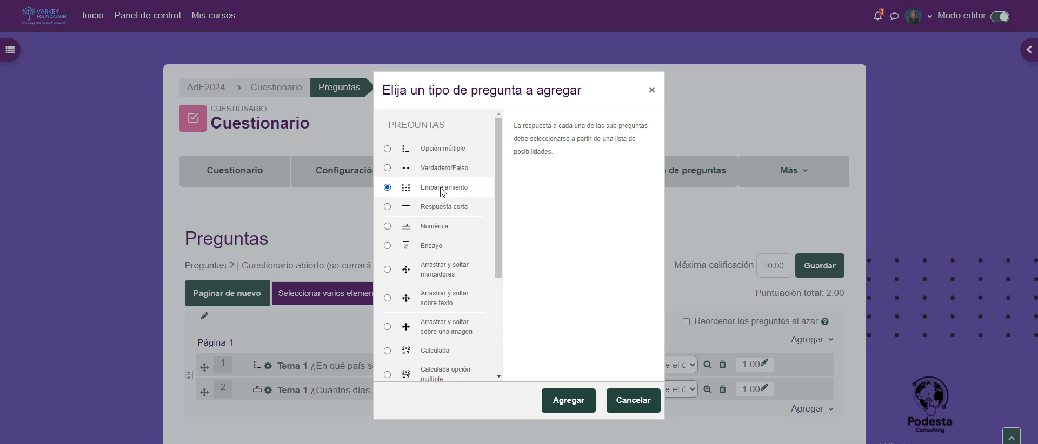
{"action": "left_click", "coordinate": [562, 402]}
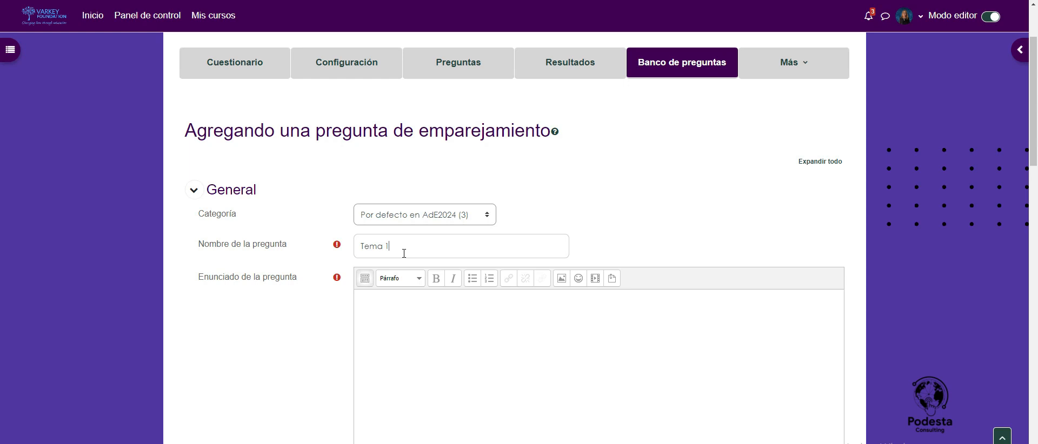
{"action": "left_click", "coordinate": [430, 318]}
Step: Pair Matías Recalt with Roberto Canessa, Agustín Pardella with Nando Parrado and Felipe Gonzalez with Carlitos Paez, and save the matching question
{"action": "scroll", "coordinate": [421, 313], "scroll_direction": "down", "scroll_amount": 12}
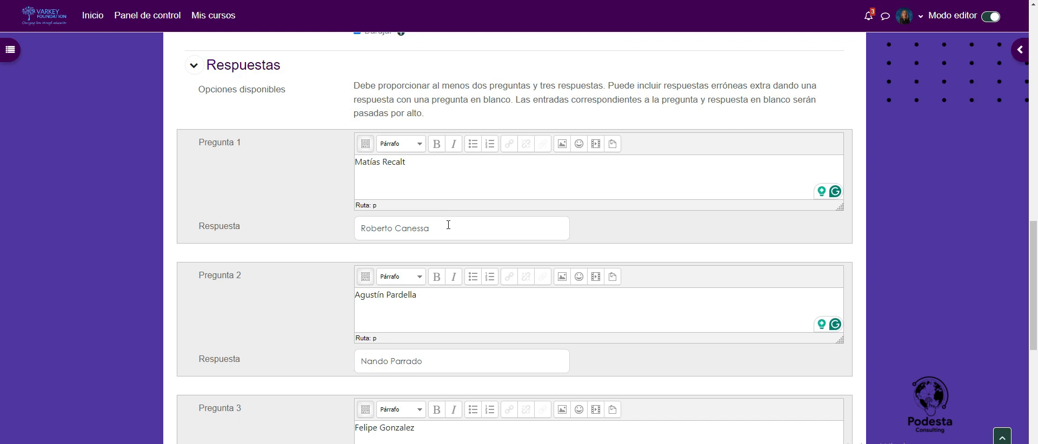
{"action": "scroll", "coordinate": [448, 224], "scroll_direction": "down", "scroll_amount": 5}
{"action": "scroll", "coordinate": [448, 232], "scroll_direction": "down", "scroll_amount": 2}
{"action": "left_click", "coordinate": [414, 324]}
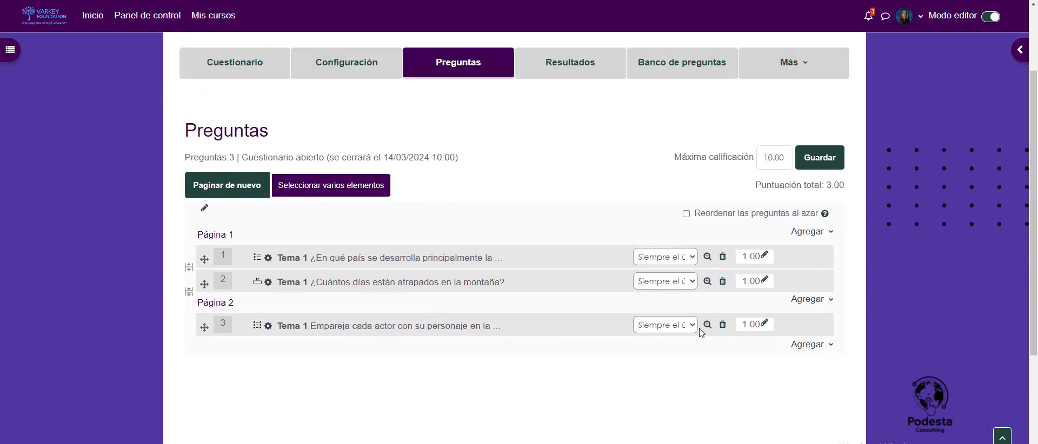
Step: Preview the matching question and look through the answer choices offered for the actors
{"action": "left_click", "coordinate": [707, 324]}
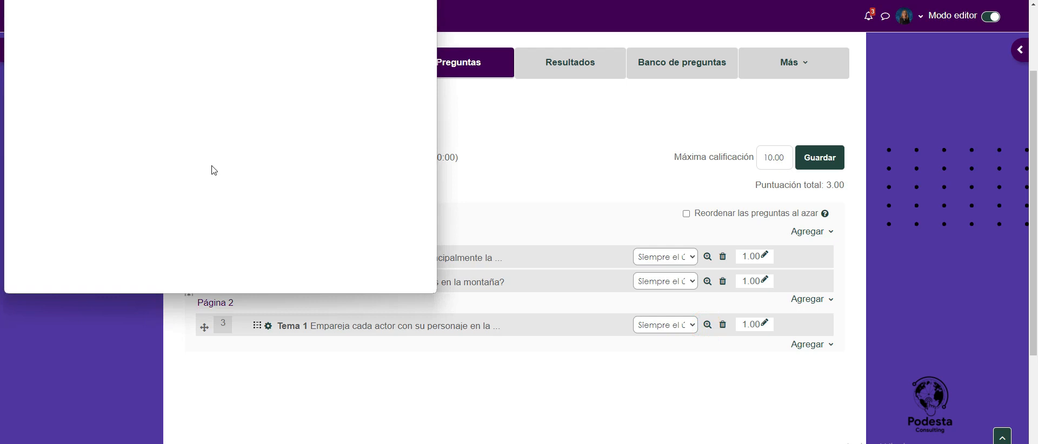
{"action": "left_click", "coordinate": [287, 144]}
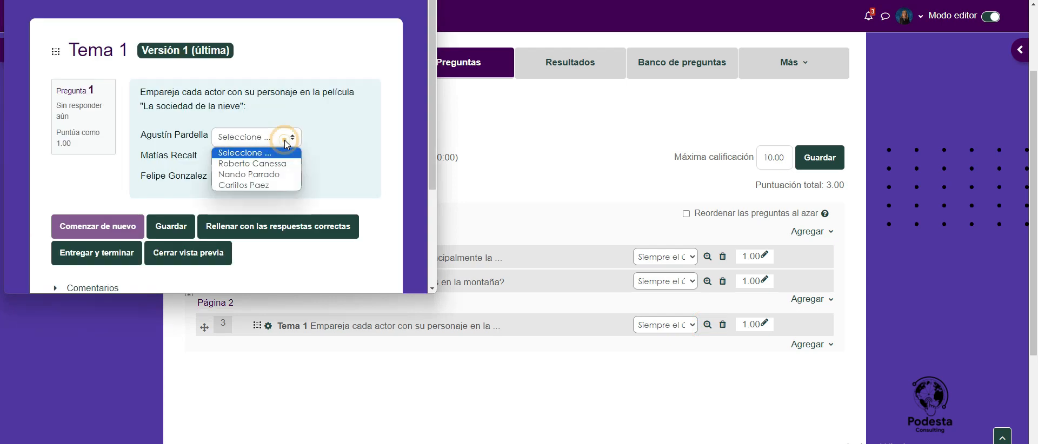
{"action": "left_click", "coordinate": [302, 138]}
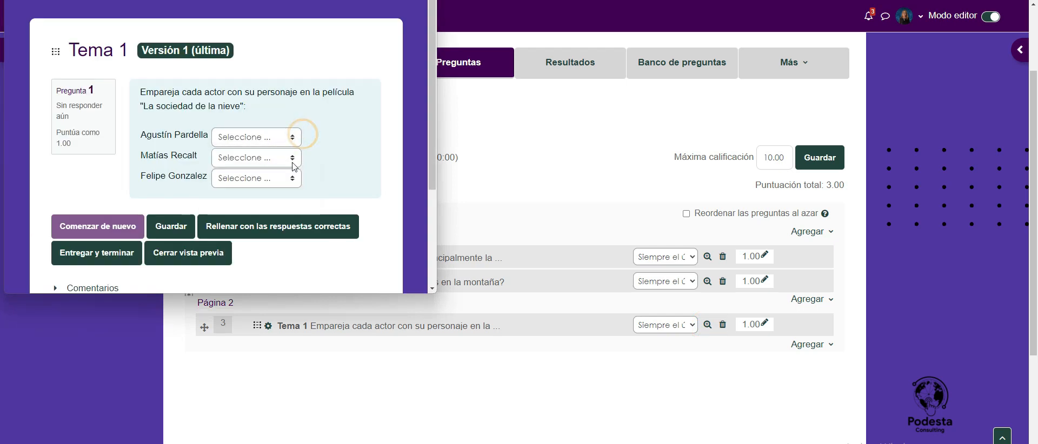
{"action": "left_click", "coordinate": [295, 160]}
{"action": "left_click", "coordinate": [333, 158]}
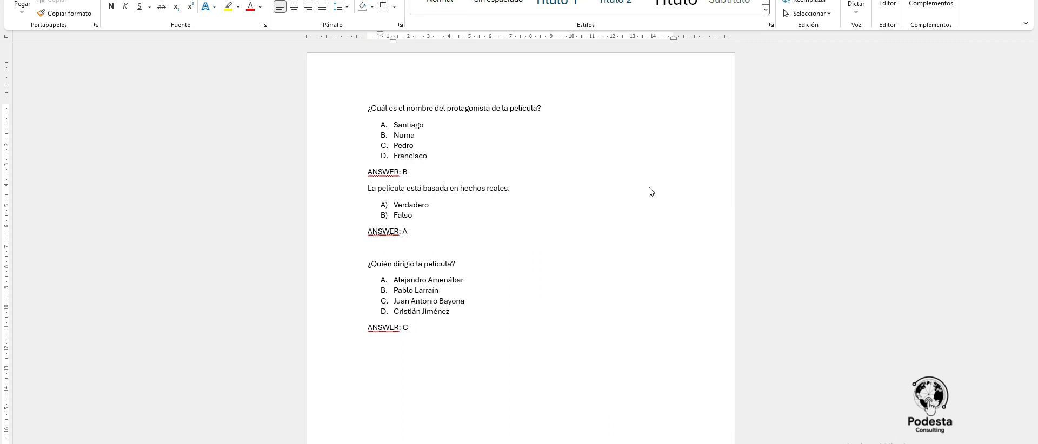
Step: In the Word document with the film questions, save a copy named "Cuestionario" in Texto sin formato (*.txt)
{"action": "left_click", "coordinate": [358, 171]}
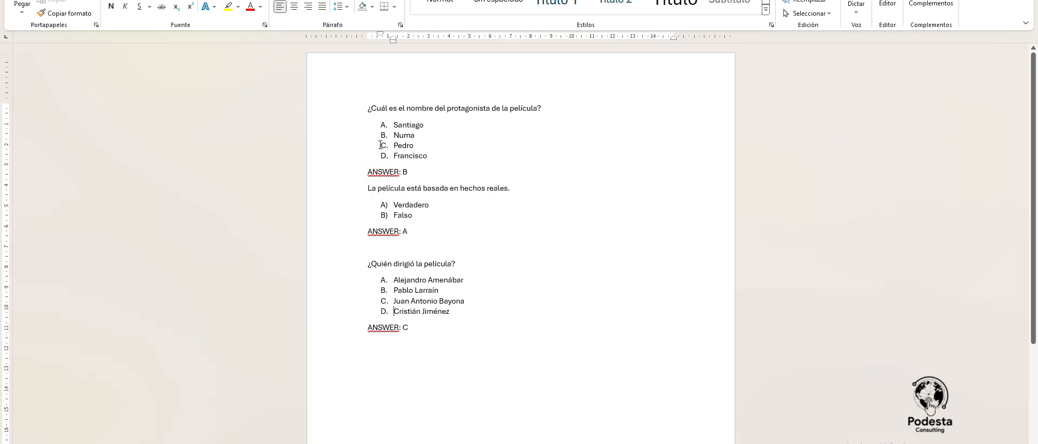
{"action": "left_click", "coordinate": [380, 206]}
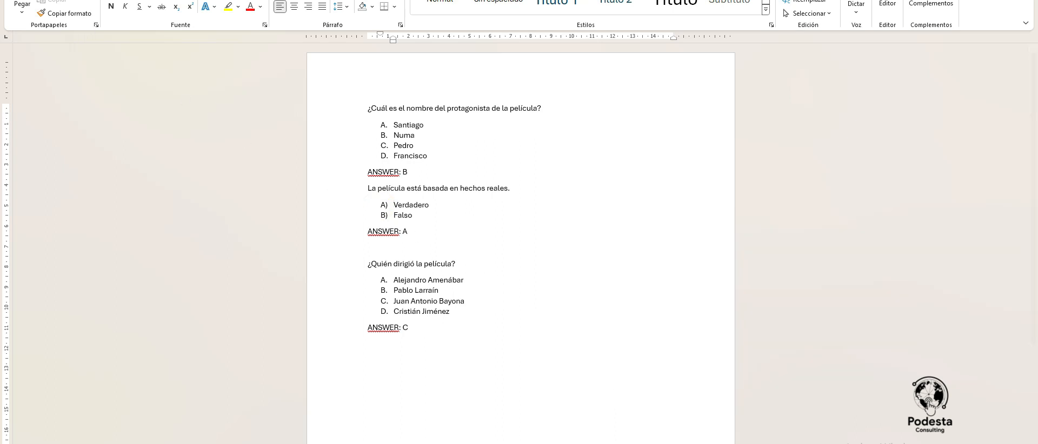
{"action": "left_click", "coordinate": [18, 0]}
{"action": "left_click", "coordinate": [40, 143]}
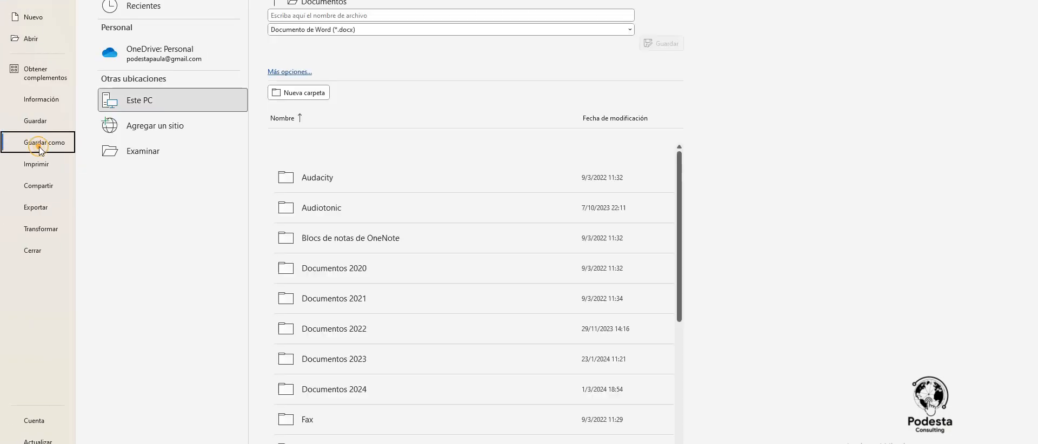
{"action": "left_click", "coordinate": [312, 30]}
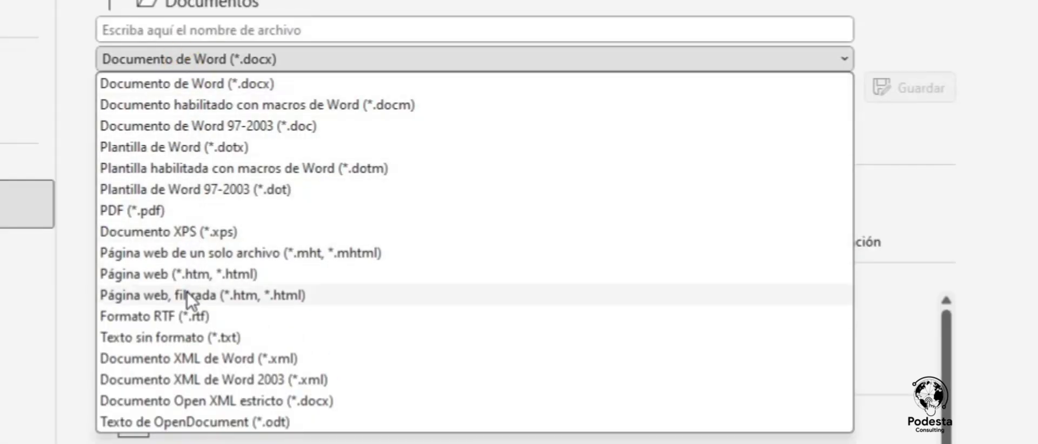
{"action": "left_click", "coordinate": [190, 338]}
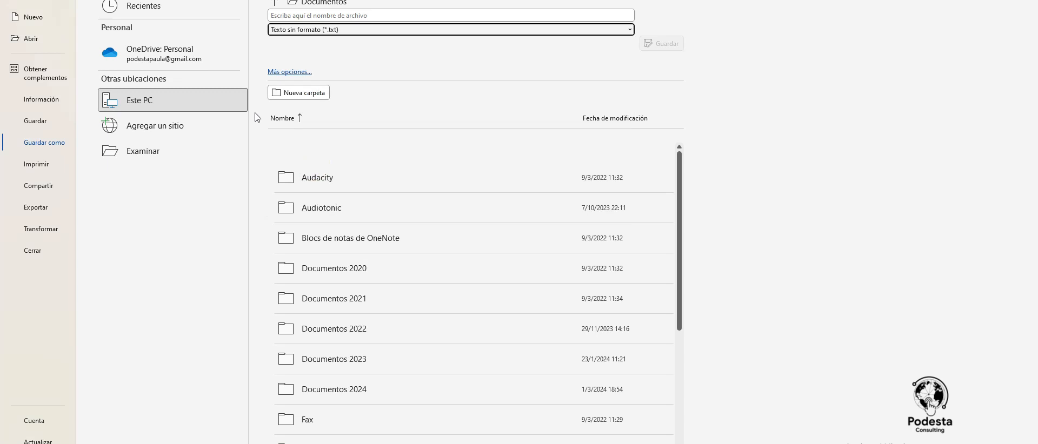
{"action": "left_click", "coordinate": [290, 15]}
{"action": "type", "text": "Cuestionario"}
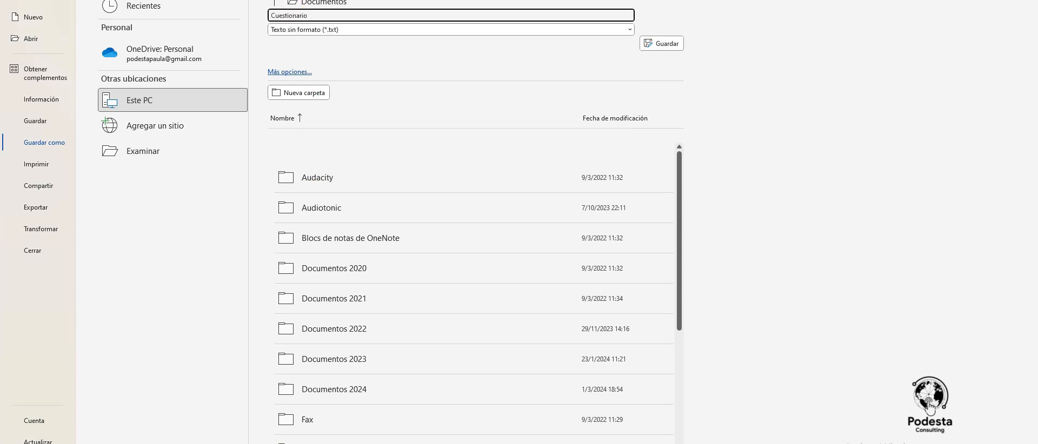
{"action": "left_click", "coordinate": [673, 48]}
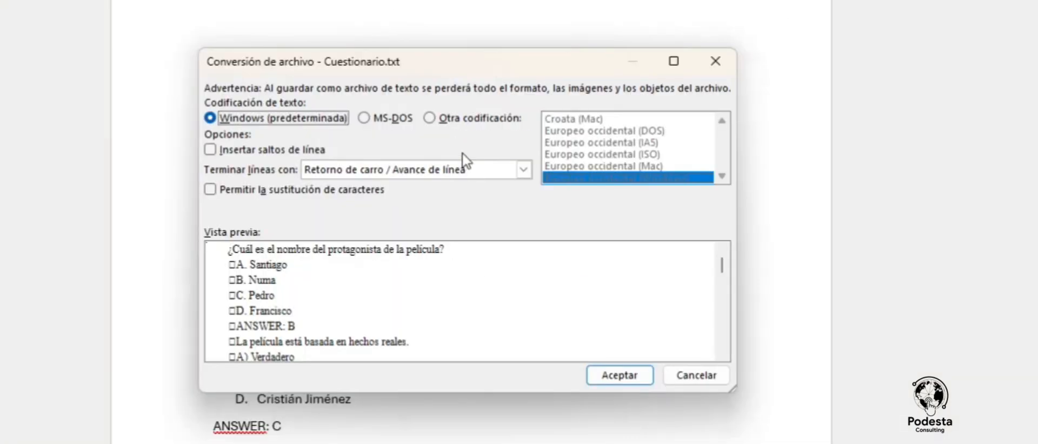
Step: Convert the text file with the Unicode (UTF-8) encoding and accept the conversion
{"action": "left_click", "coordinate": [442, 117]}
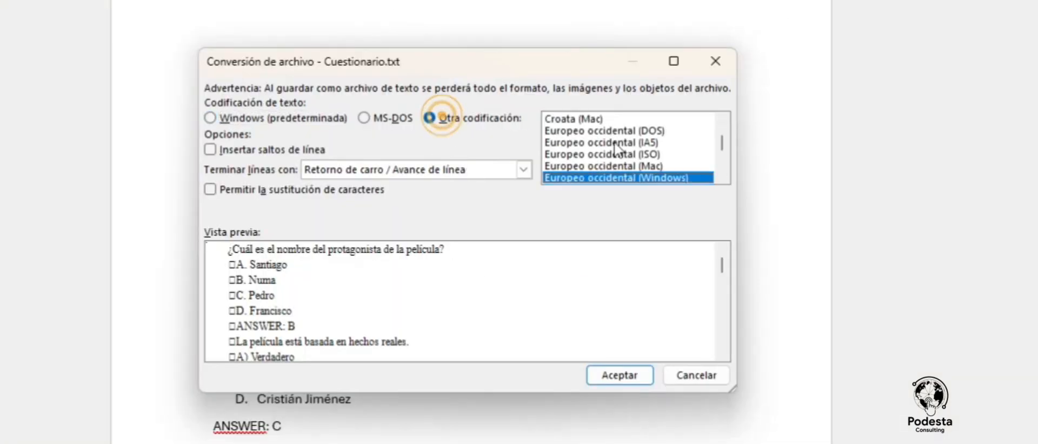
{"action": "left_click_drag", "start_coordinate": [719, 143], "coordinate": [725, 163]}
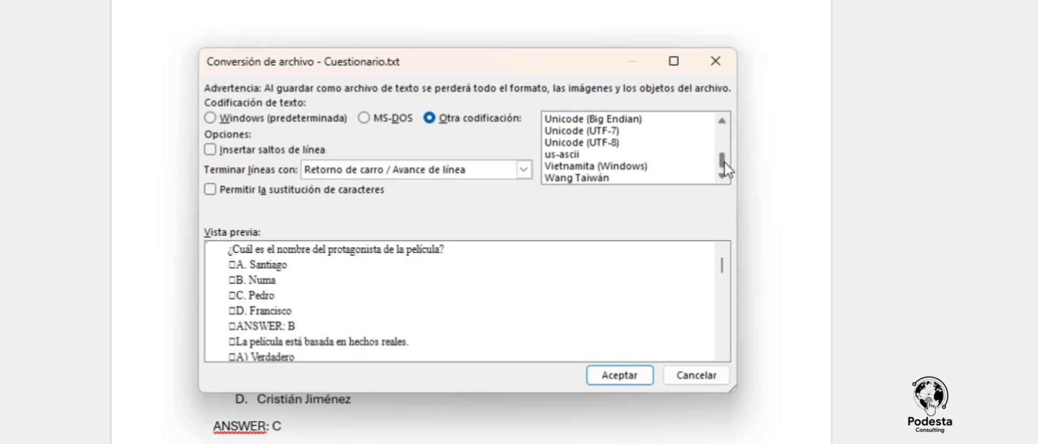
{"action": "left_click", "coordinate": [721, 119]}
{"action": "left_click", "coordinate": [721, 120]}
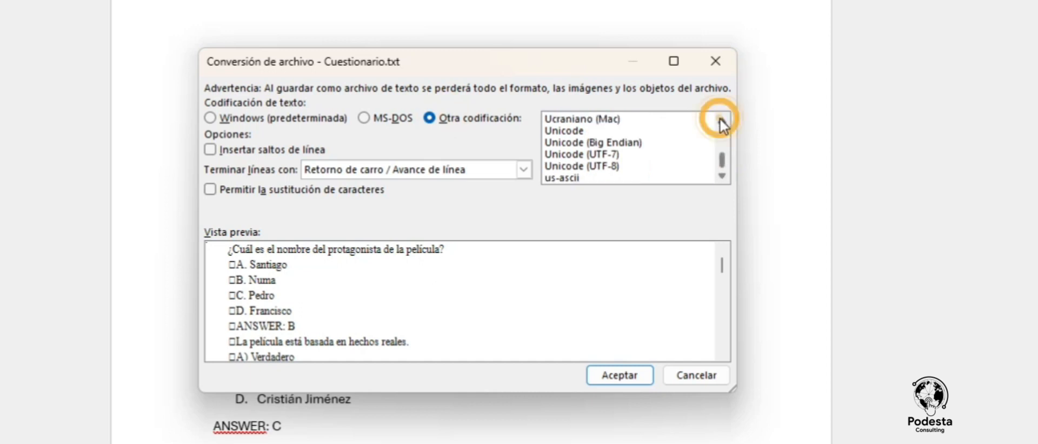
{"action": "left_click", "coordinate": [608, 166]}
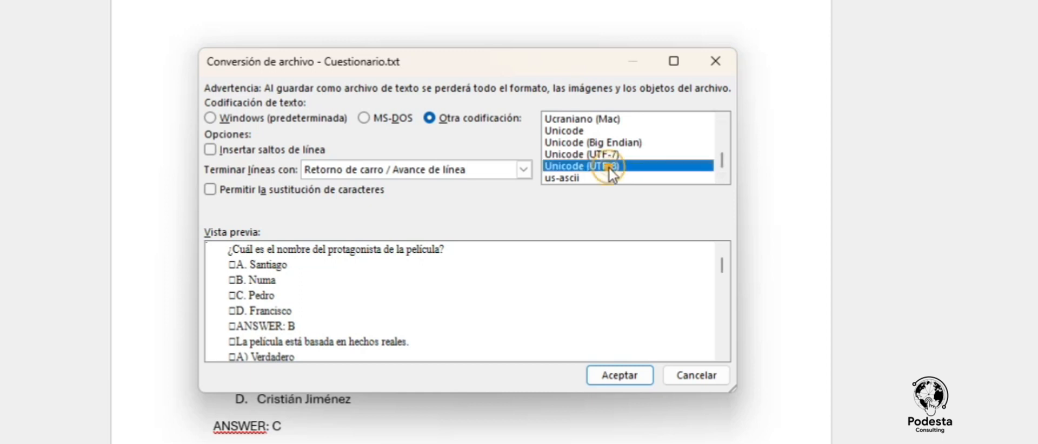
{"action": "left_click", "coordinate": [631, 374]}
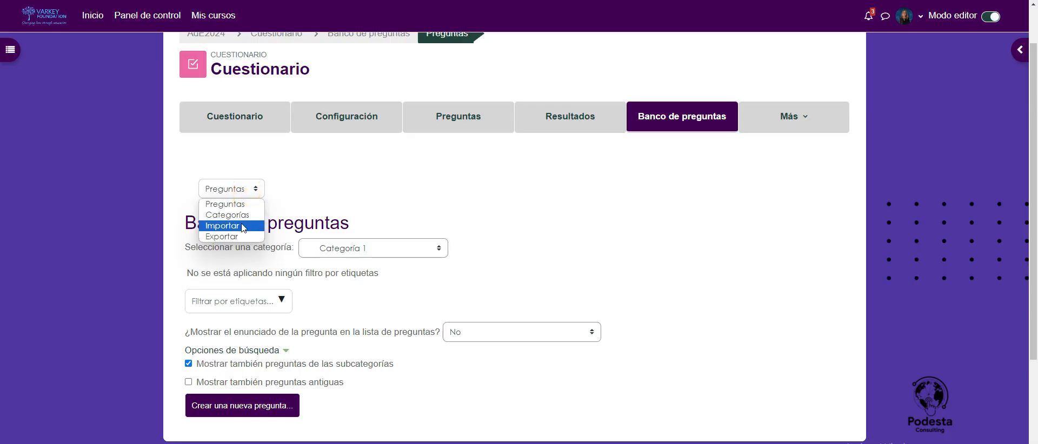
Step: Back in the Moodle question bank, import the questions from the text file using Formato Aiken
{"action": "left_click", "coordinate": [237, 223]}
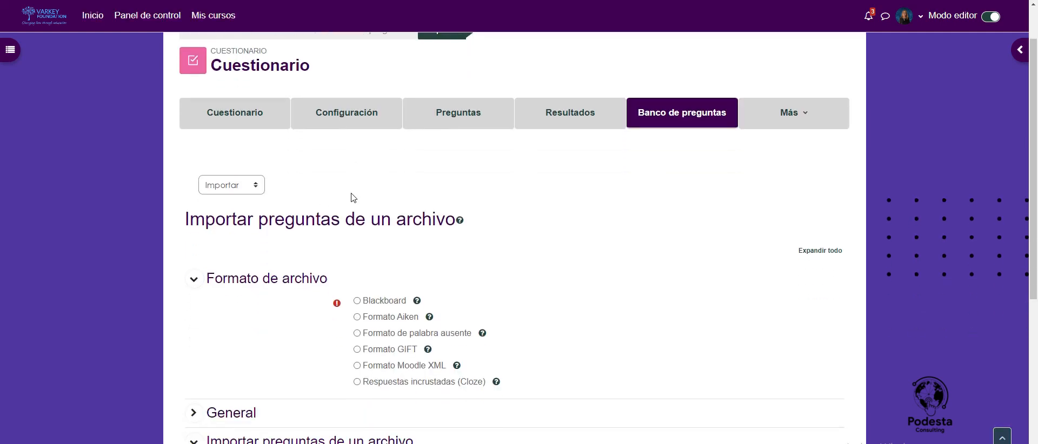
{"action": "scroll", "coordinate": [352, 198], "scroll_direction": "down", "scroll_amount": 3}
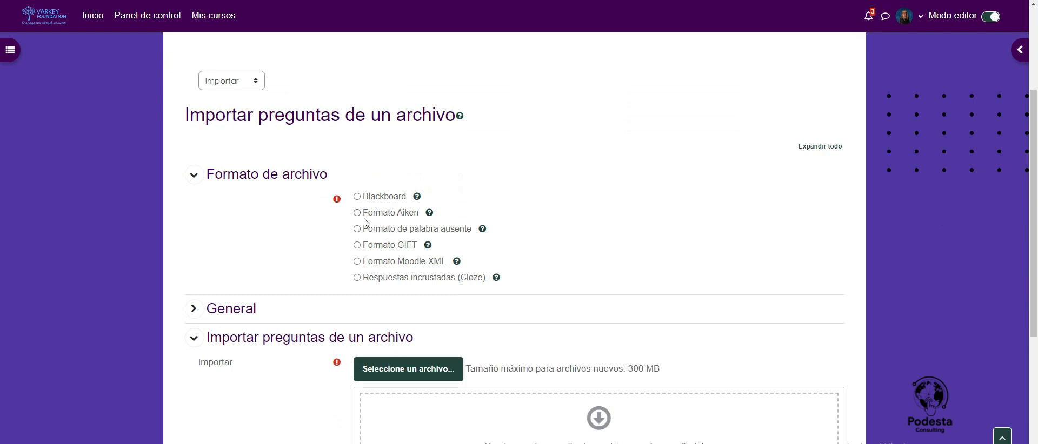
{"action": "left_click", "coordinate": [357, 213]}
{"action": "scroll", "coordinate": [403, 282], "scroll_direction": "down", "scroll_amount": 3}
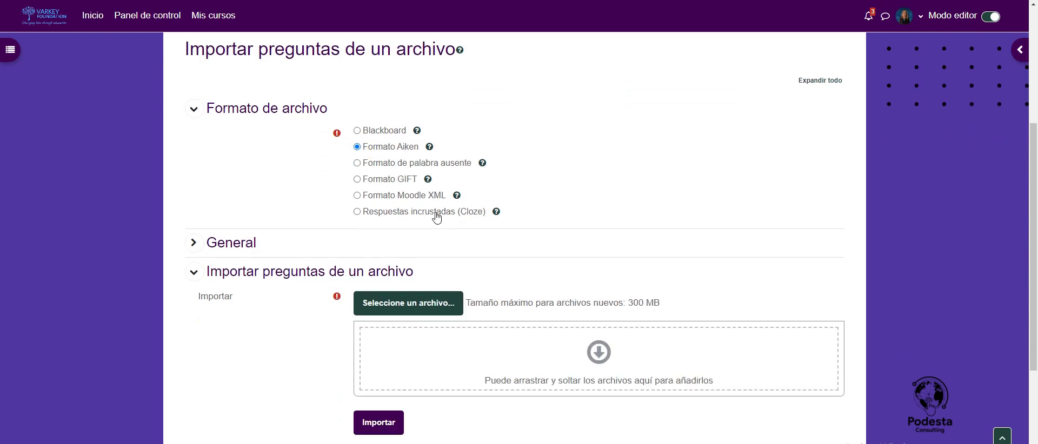
{"action": "left_click", "coordinate": [598, 260]}
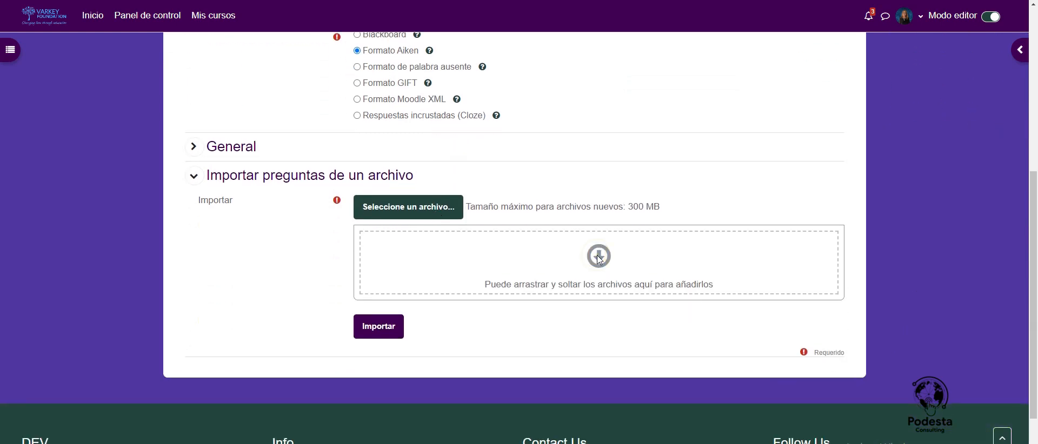
{"action": "left_click", "coordinate": [421, 215]}
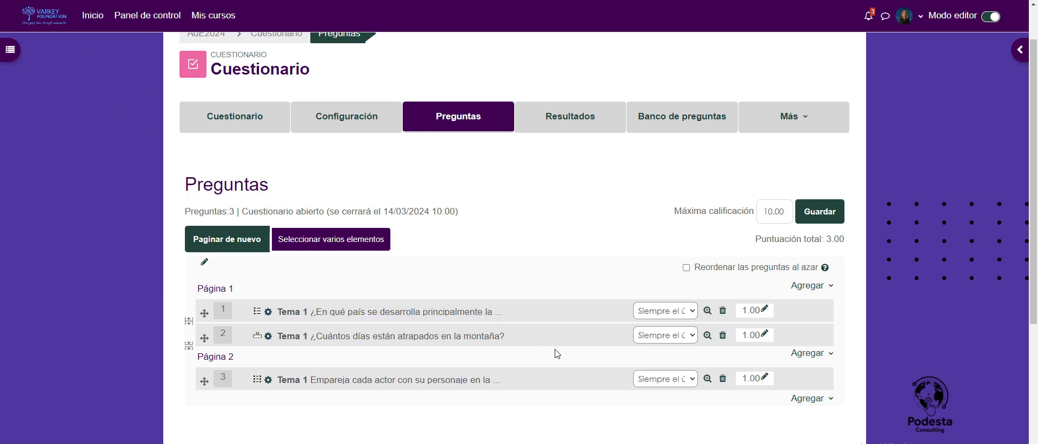
Step: Add the three imported film questions from the question bank category "Superior para Cuestionario" to the end of the quiz
{"action": "left_click", "coordinate": [798, 403]}
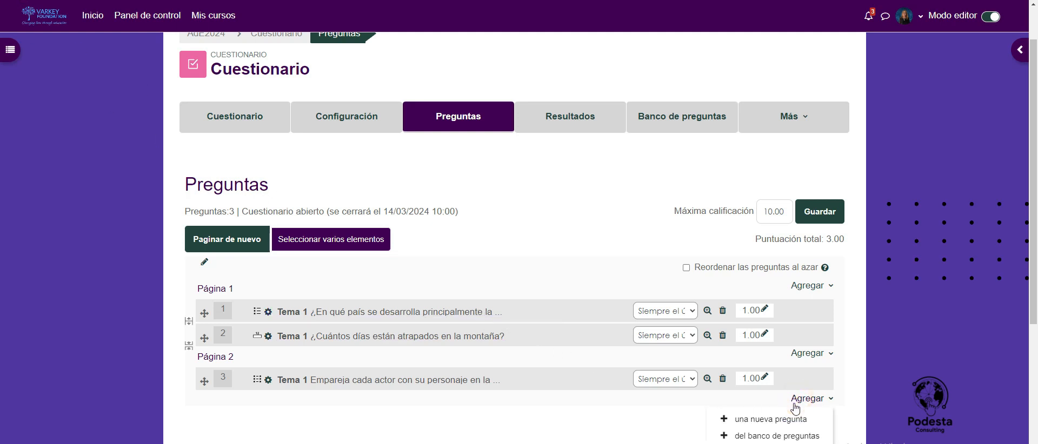
{"action": "scroll", "coordinate": [783, 400], "scroll_direction": "down", "scroll_amount": 1}
{"action": "left_click", "coordinate": [765, 385]}
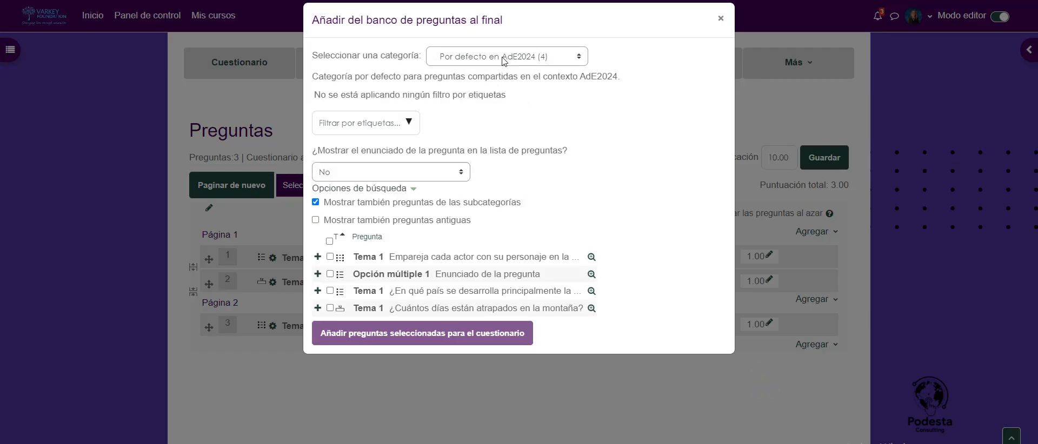
{"action": "left_click", "coordinate": [485, 79]}
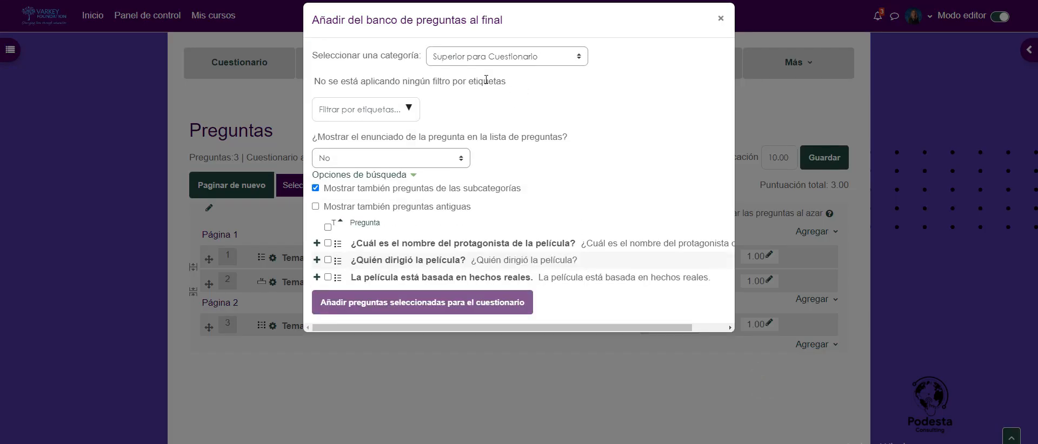
{"action": "left_click", "coordinate": [328, 242]}
{"action": "left_click", "coordinate": [328, 260]}
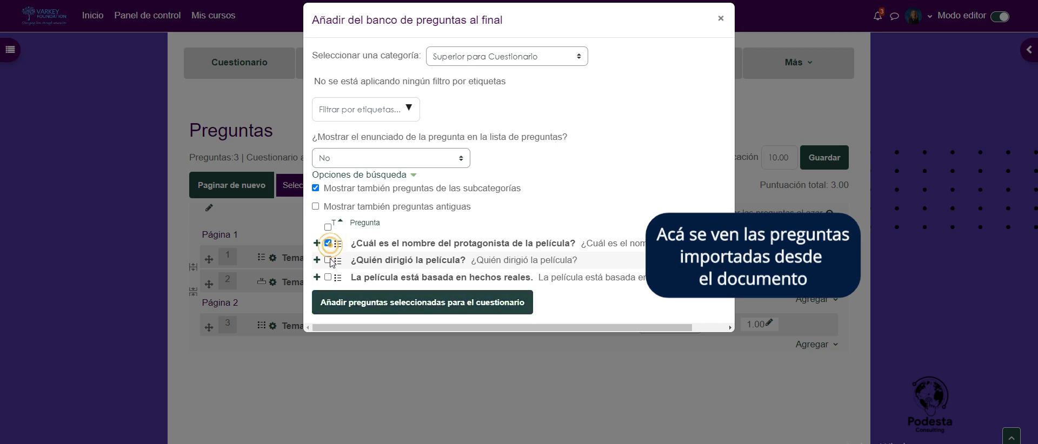
{"action": "left_click", "coordinate": [327, 278]}
{"action": "left_click", "coordinate": [393, 302]}
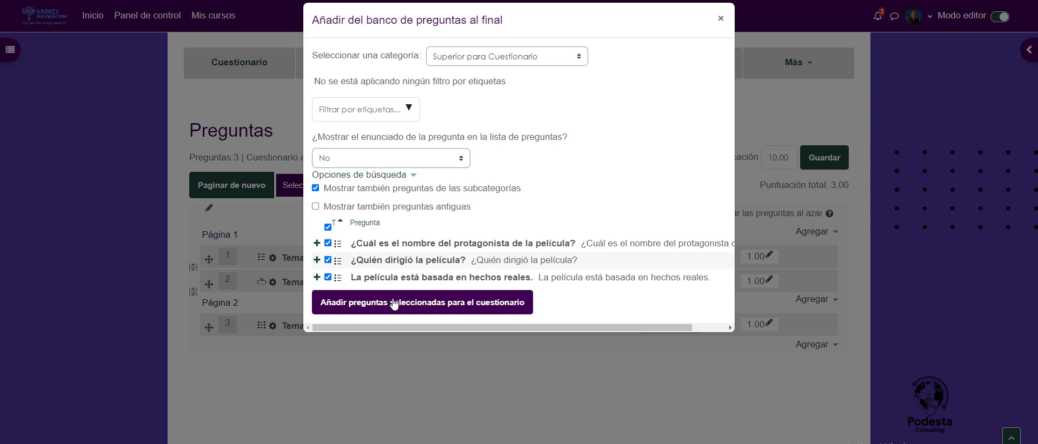
{"action": "scroll", "coordinate": [403, 278], "scroll_direction": "down", "scroll_amount": 4}
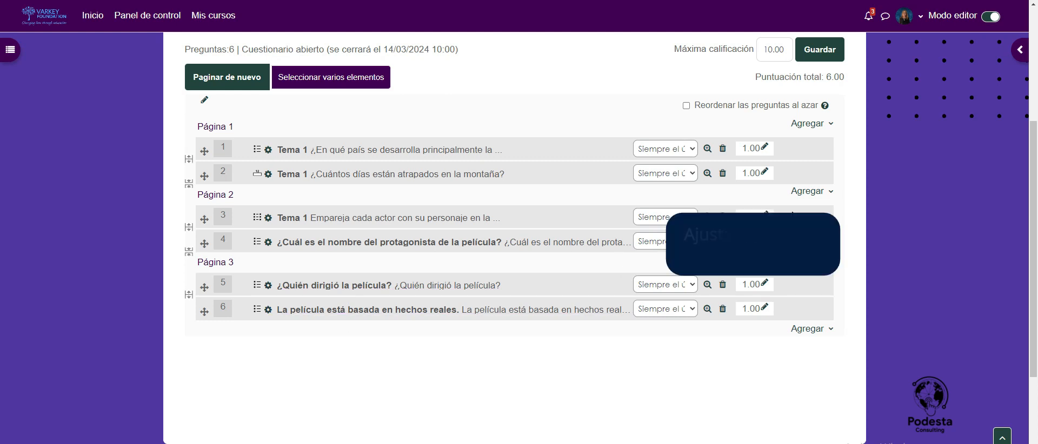
{"action": "left_click", "coordinate": [764, 148]}
{"action": "type", "text": "2"}
{"action": "key", "text": "Escape"}
Step: Set the marks of quiz questions 1, 2 and 3 to 2 points each
{"action": "left_click", "coordinate": [764, 148]}
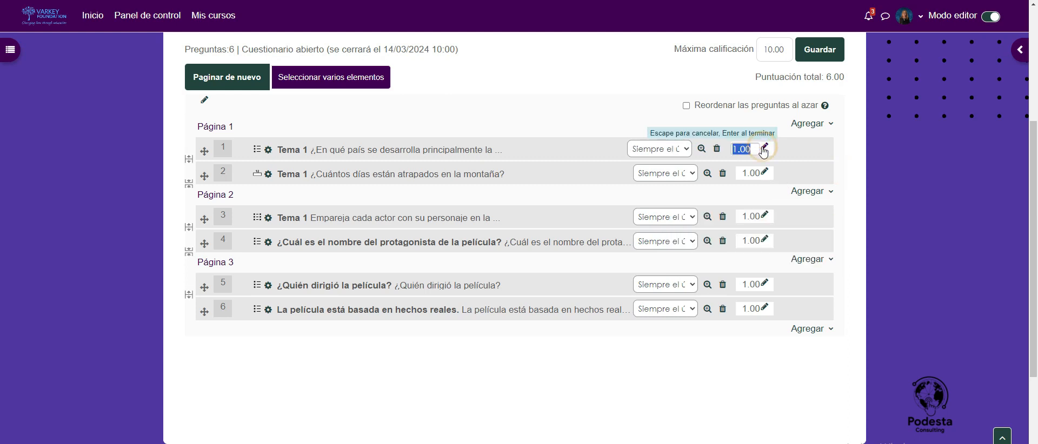
{"action": "type", "text": "2"}
{"action": "key", "text": "Return"}
{"action": "left_click", "coordinate": [763, 173]}
{"action": "type", "text": "2"}
{"action": "key", "text": "Return"}
{"action": "left_click", "coordinate": [764, 216]}
{"action": "type", "text": "2"}
{"action": "key", "text": "Return"}
Step: Set the marks of questions 4 and 5 to 1.5 points each and save the quiz's maximum grade
{"action": "left_click", "coordinate": [764, 239]}
{"action": "type", "text": "1.5"}
{"action": "key", "text": "Return"}
{"action": "left_click", "coordinate": [763, 284]}
{"action": "type", "text": "1.5"}
{"action": "key", "text": "Return"}
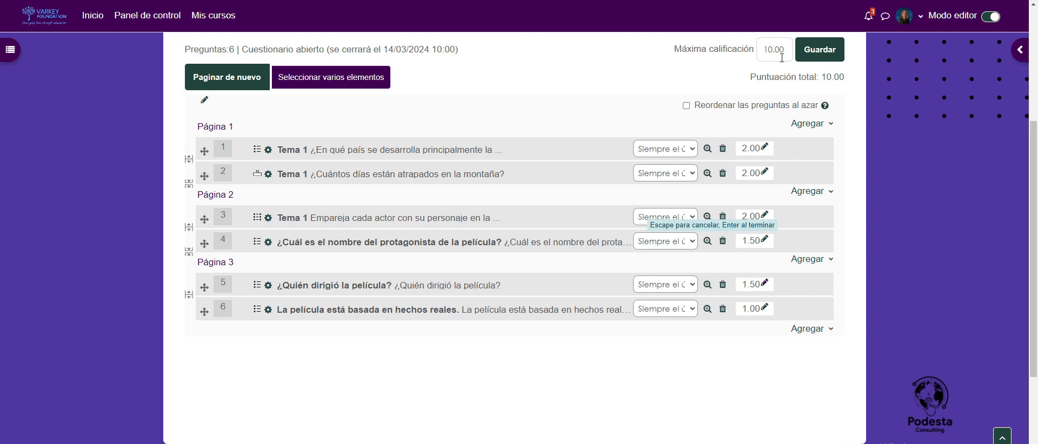
{"action": "left_click", "coordinate": [819, 50]}
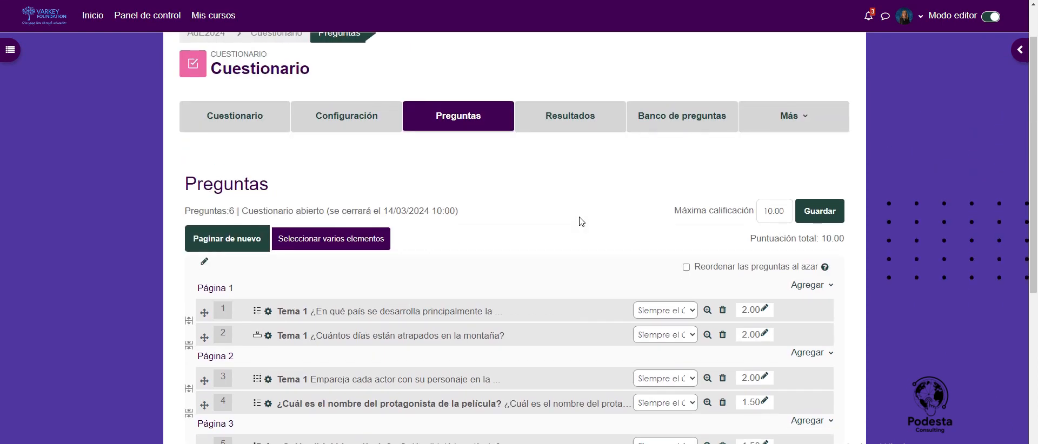
Step: Review the quiz's question list and open the main page of the quiz
{"action": "scroll", "coordinate": [579, 218], "scroll_direction": "down", "scroll_amount": 2}
{"action": "scroll", "coordinate": [579, 218], "scroll_direction": "up", "scroll_amount": 2}
{"action": "left_click", "coordinate": [236, 122]}
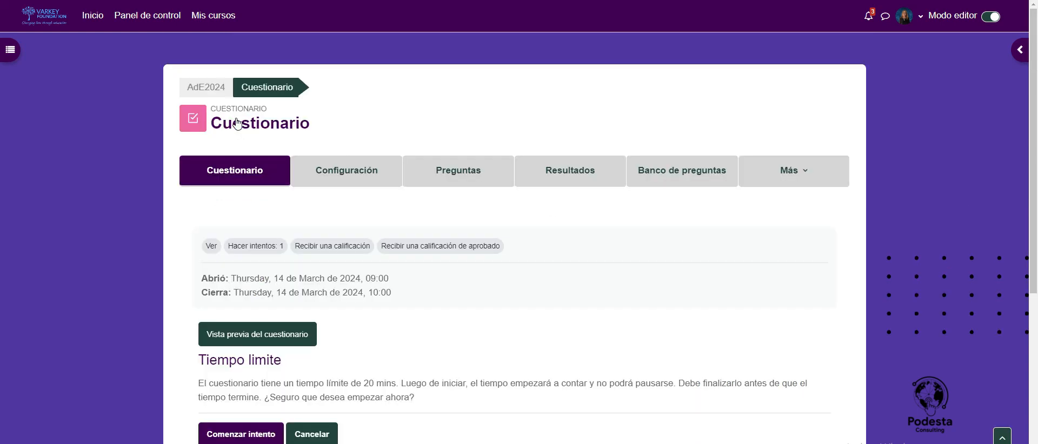
Step: Start a preview attempt of the quiz, accepting the 20-minute time limit
{"action": "scroll", "coordinate": [346, 170], "scroll_direction": "down", "scroll_amount": 1}
{"action": "left_click", "coordinate": [254, 282]}
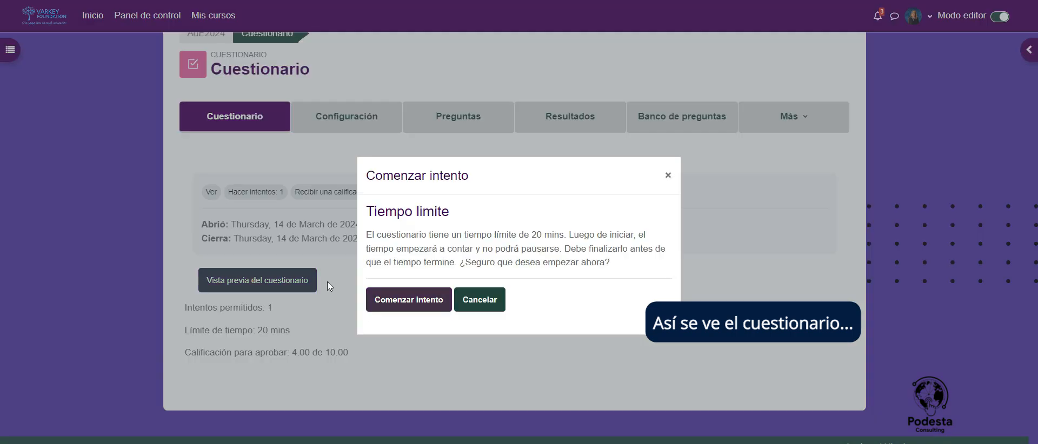
{"action": "left_click", "coordinate": [414, 299]}
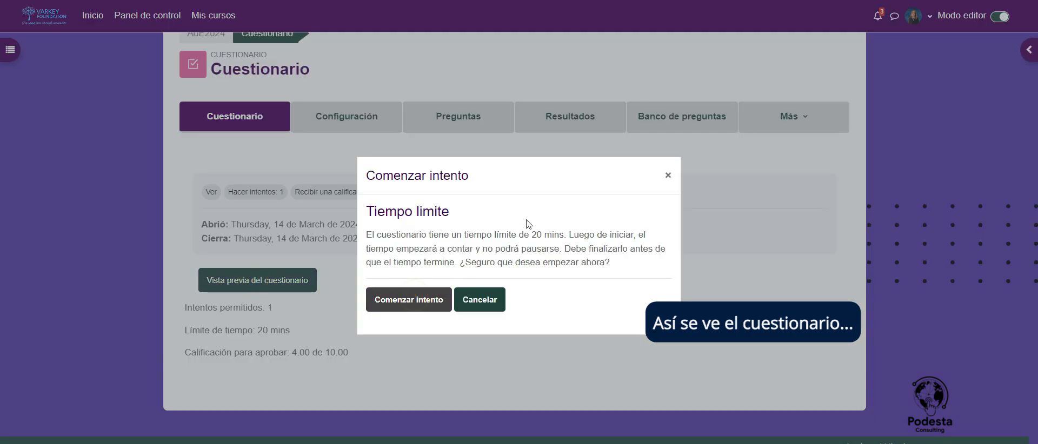
Step: Answer question 1, enter 45 for numerical question 2 and go on to the following page of the attempt
{"action": "scroll", "coordinate": [533, 201], "scroll_direction": "down", "scroll_amount": 3}
{"action": "scroll", "coordinate": [406, 177], "scroll_direction": "down", "scroll_amount": 1}
{"action": "scroll", "coordinate": [594, 189], "scroll_direction": "up", "scroll_amount": 1}
{"action": "left_click", "coordinate": [192, 214]}
{"action": "left_click", "coordinate": [265, 348]}
{"action": "type", "text": "45"}
{"action": "scroll", "coordinate": [621, 366], "scroll_direction": "down", "scroll_amount": 1}
{"action": "left_click", "coordinate": [713, 428]}
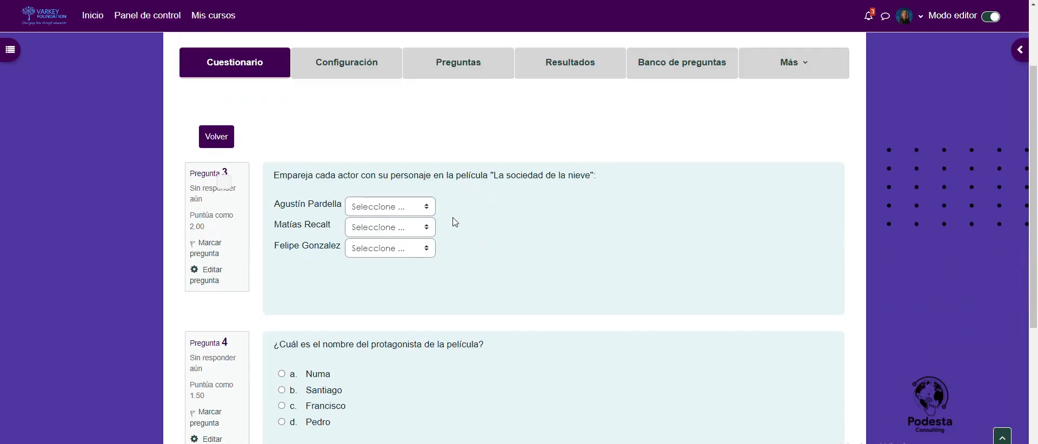
Step: In question 3, match Agustín Pardella with Carlitos Paez, Matías Recalt with Roberto Canessa and Felipe Gonzalez with Nando Parrado
{"action": "left_click", "coordinate": [424, 228]}
{"action": "left_click", "coordinate": [400, 256]}
{"action": "left_click", "coordinate": [410, 250]}
{"action": "left_click", "coordinate": [400, 300]}
{"action": "left_click", "coordinate": [416, 272]}
{"action": "left_click", "coordinate": [402, 309]}
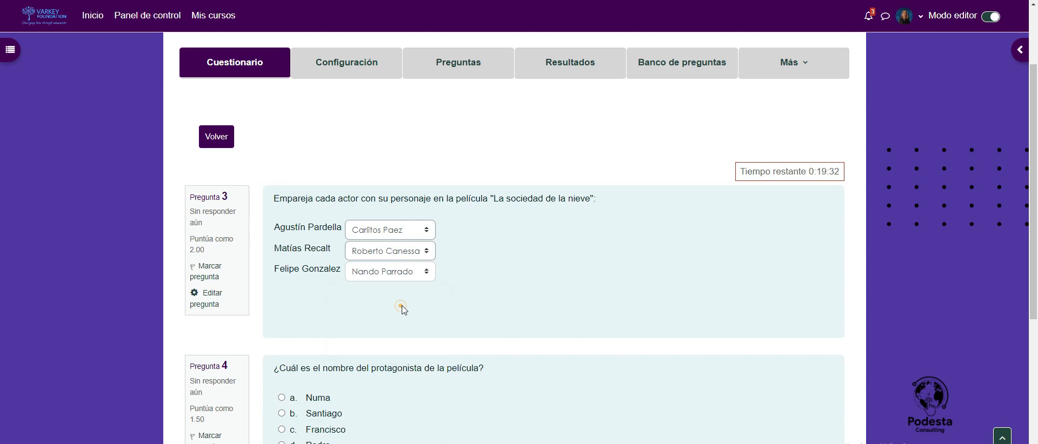
Step: Choose an answer for question 4 about the film's protagonist and go on to the attempt's last page
{"action": "scroll", "coordinate": [368, 297], "scroll_direction": "down", "scroll_amount": 2}
{"action": "left_click", "coordinate": [289, 298]}
{"action": "scroll", "coordinate": [768, 403], "scroll_direction": "down", "scroll_amount": 1}
{"action": "left_click", "coordinate": [786, 378]}
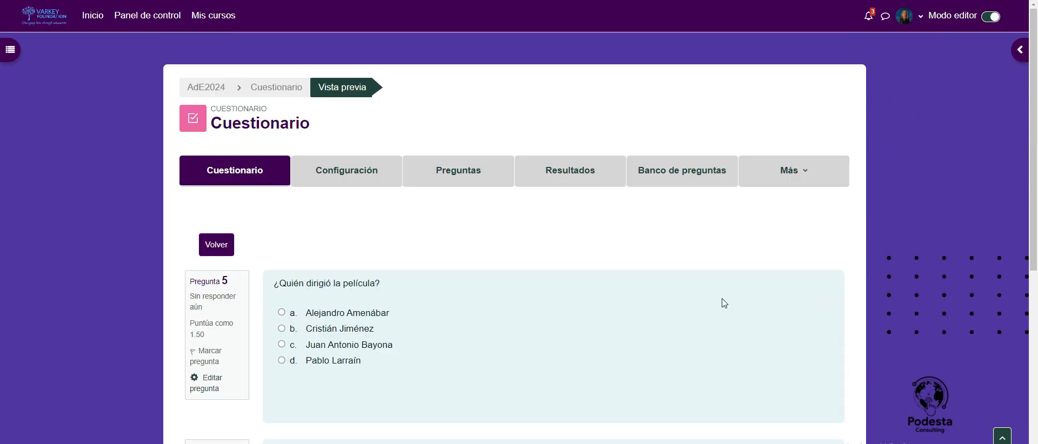
Step: Answer question 5 about the film's director with Alejandro Amenábar and question 6 with Verdadero
{"action": "scroll", "coordinate": [391, 201], "scroll_direction": "down", "scroll_amount": 3}
{"action": "left_click", "coordinate": [281, 173]}
{"action": "left_click", "coordinate": [282, 343]}
{"action": "scroll", "coordinate": [718, 359], "scroll_direction": "down", "scroll_amount": 1}
Step: Finish the attempt and submit all answers, confirming the submission
{"action": "left_click", "coordinate": [759, 430]}
{"action": "left_click", "coordinate": [514, 430]}
{"action": "left_click", "coordinate": [511, 329]}
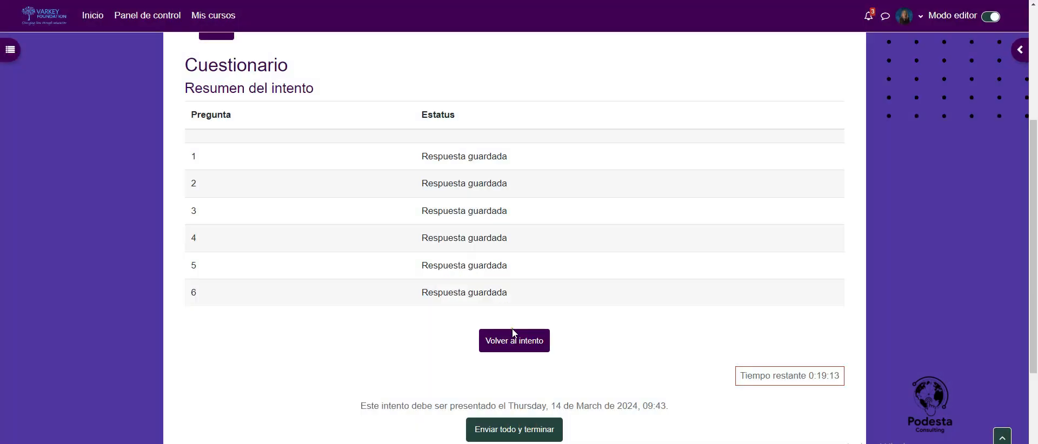
Step: Review the marks and correct answers of all six questions, and finish the review
{"action": "scroll", "coordinate": [402, 236], "scroll_direction": "down", "scroll_amount": 5}
{"action": "scroll", "coordinate": [504, 238], "scroll_direction": "down", "scroll_amount": 10}
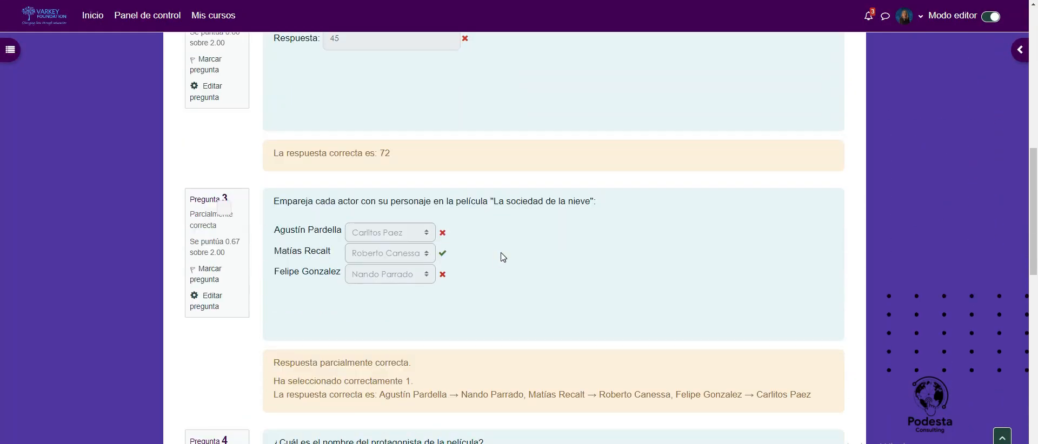
{"action": "scroll", "coordinate": [503, 261], "scroll_direction": "down", "scroll_amount": 6}
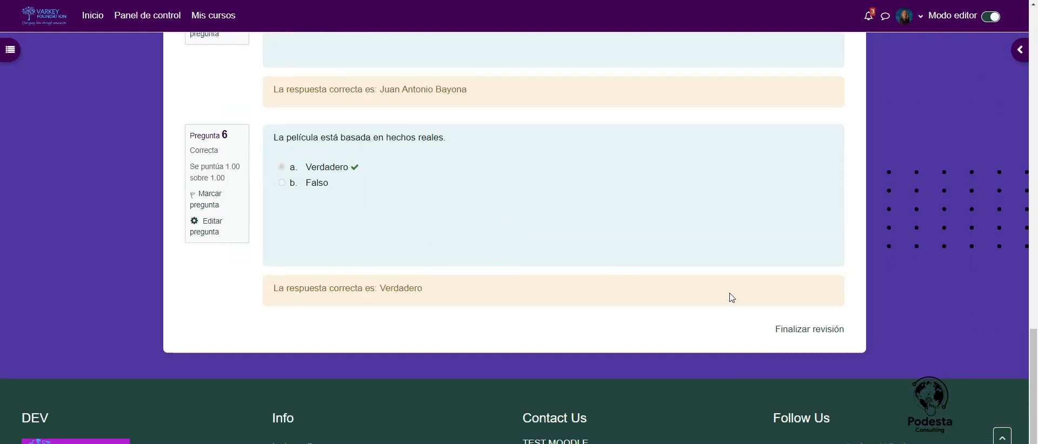
{"action": "left_click", "coordinate": [808, 331]}
Step: Check the final grade in the summary of previous attempts on the quiz's main page
{"action": "scroll", "coordinate": [595, 265], "scroll_direction": "down", "scroll_amount": 1}
{"action": "scroll", "coordinate": [562, 251], "scroll_direction": "down", "scroll_amount": 2}
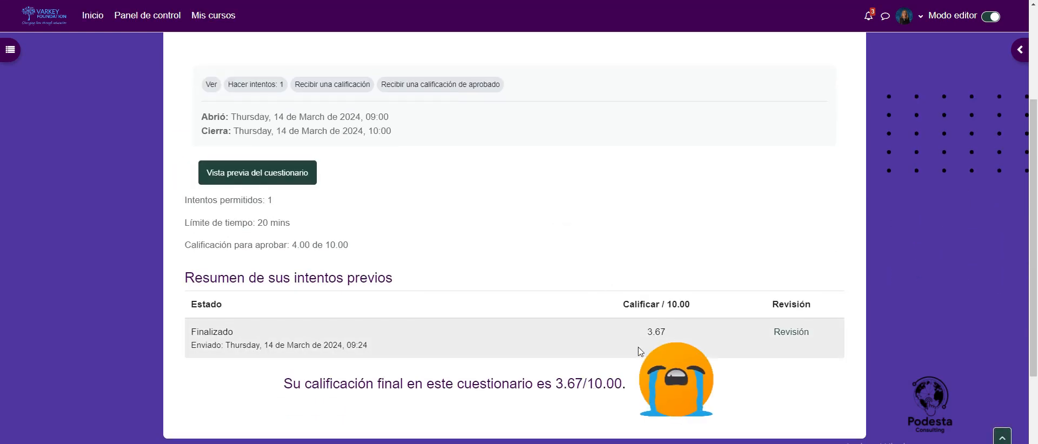
{"action": "scroll", "coordinate": [640, 352], "scroll_direction": "up", "scroll_amount": 1}
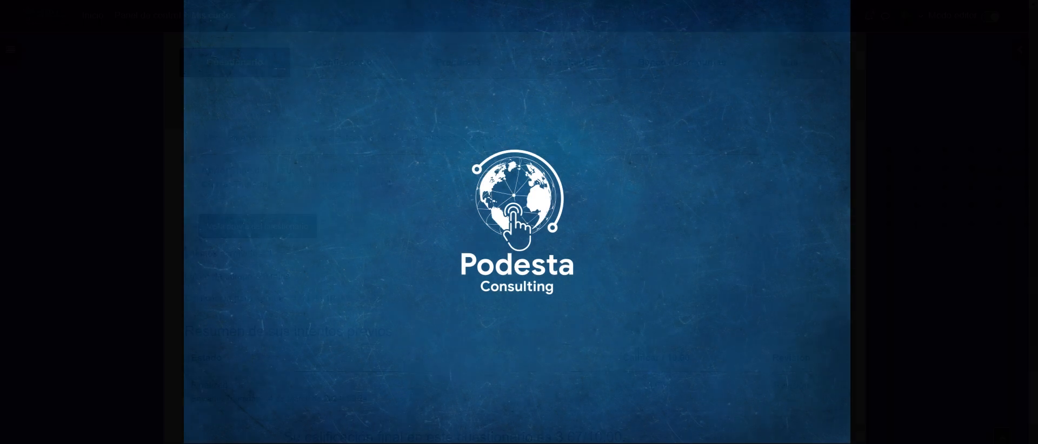